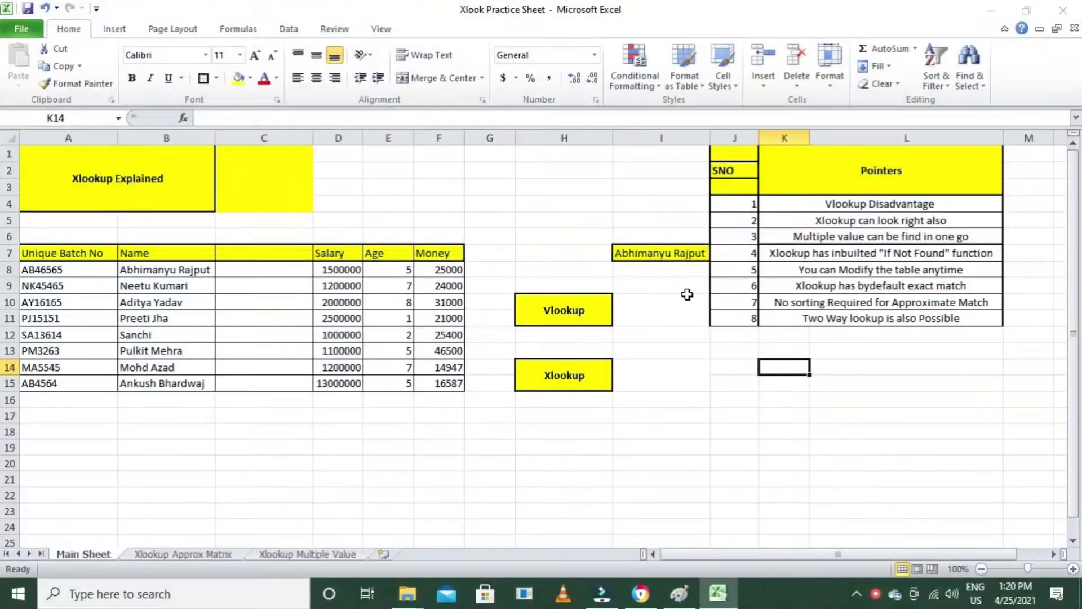
Select the empty cell beside the lookup area, then the cell next to the Vlookup label.
click(701, 420)
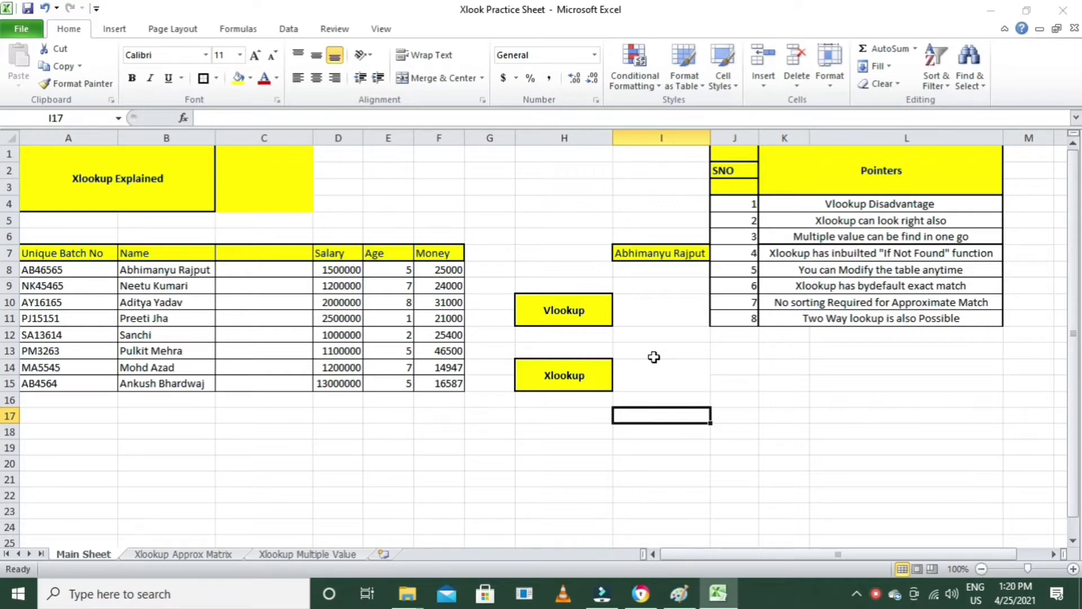
click(649, 310)
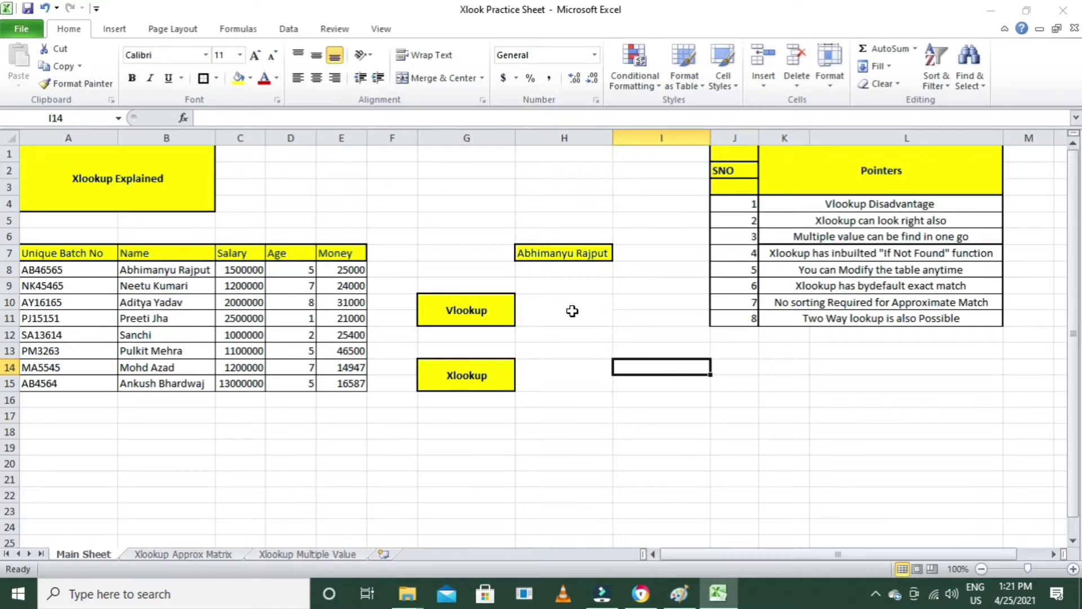
Enter =VLOOKUP(H7,A7:E15,3,0) beside the Vlookup label and reopen the formula for review.
click(572, 311)
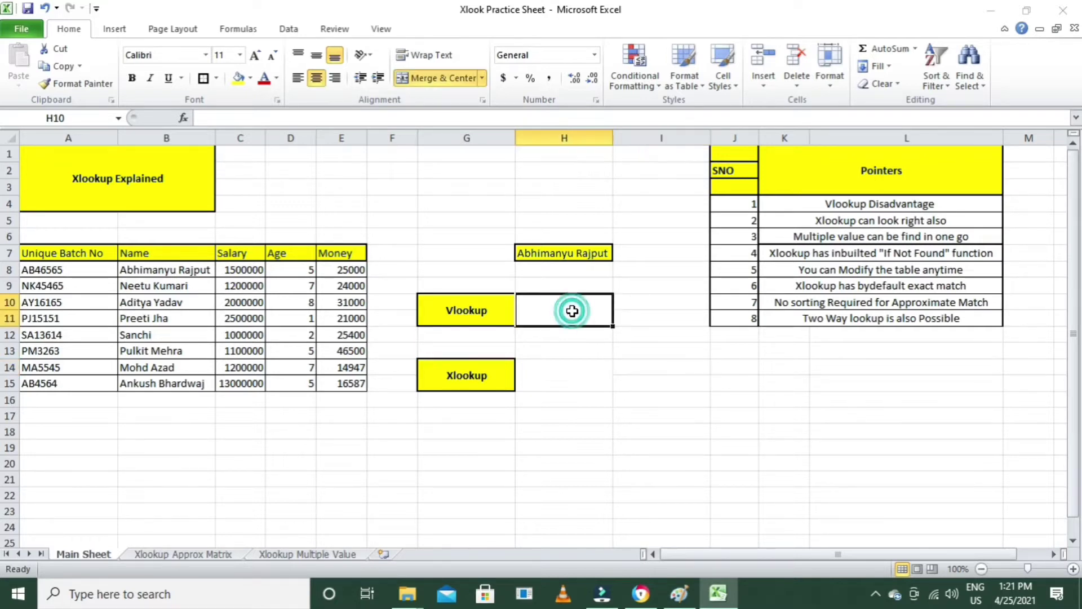
text(=cvlo)
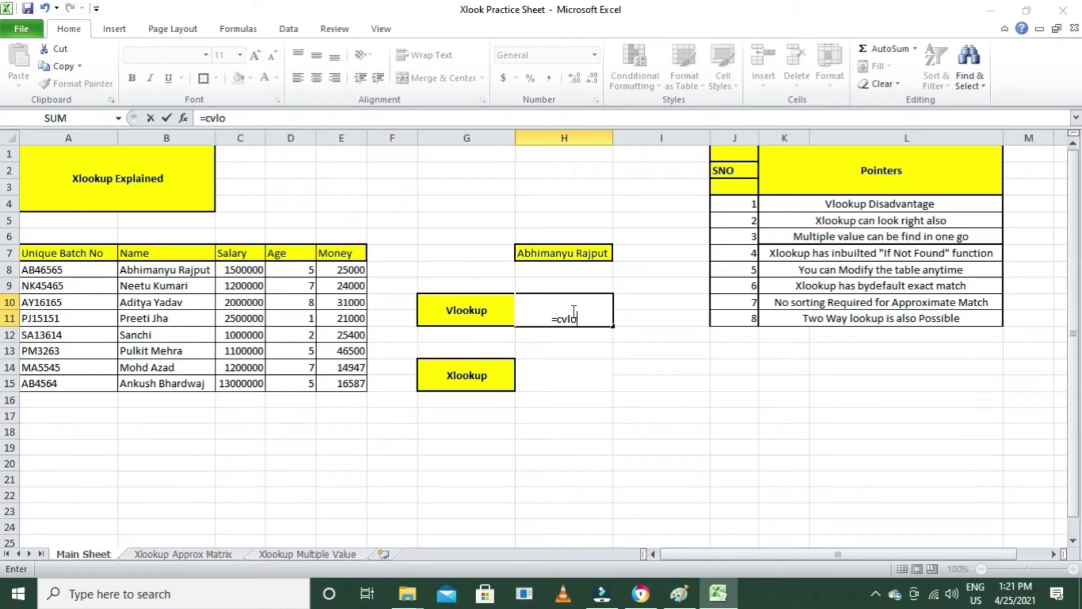
key(BackSpace)
key(BackSpace)
key(BackSpace)
key(BackSpace)
text(vl)
key(Tab)
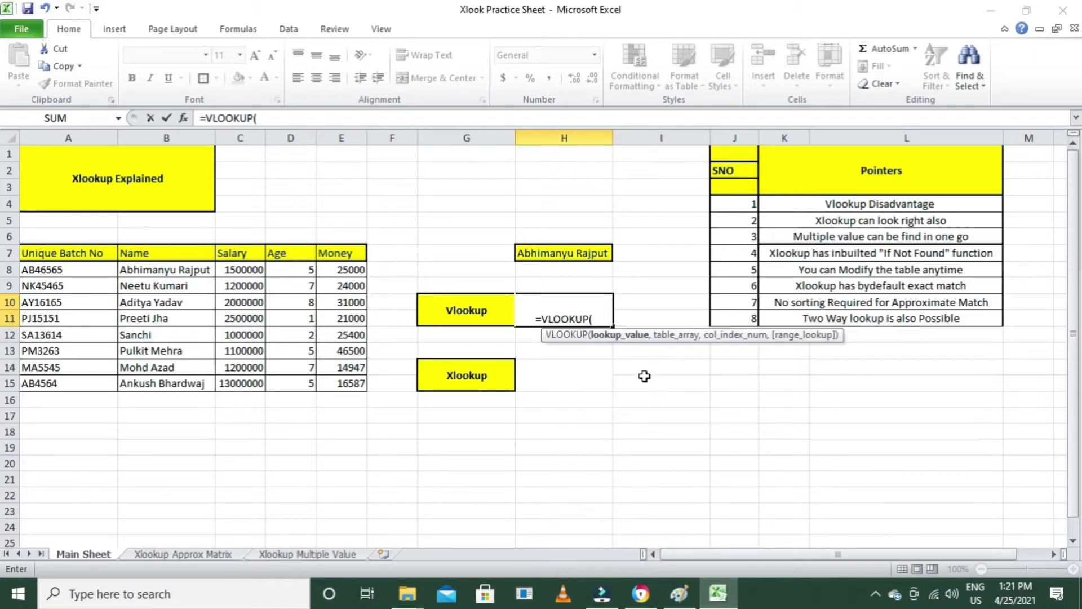
click(571, 255)
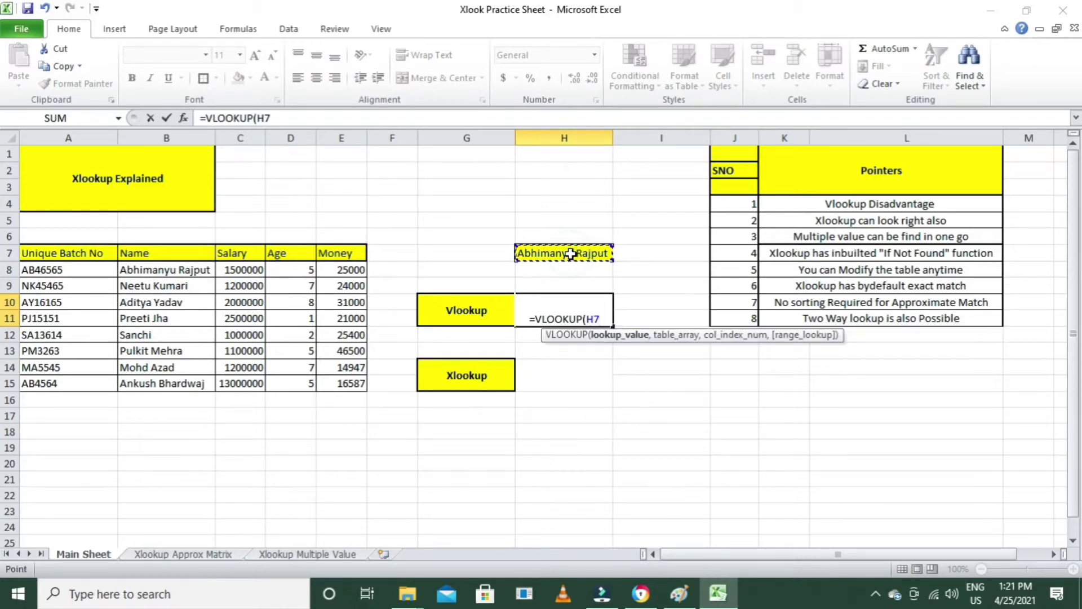
text(,)
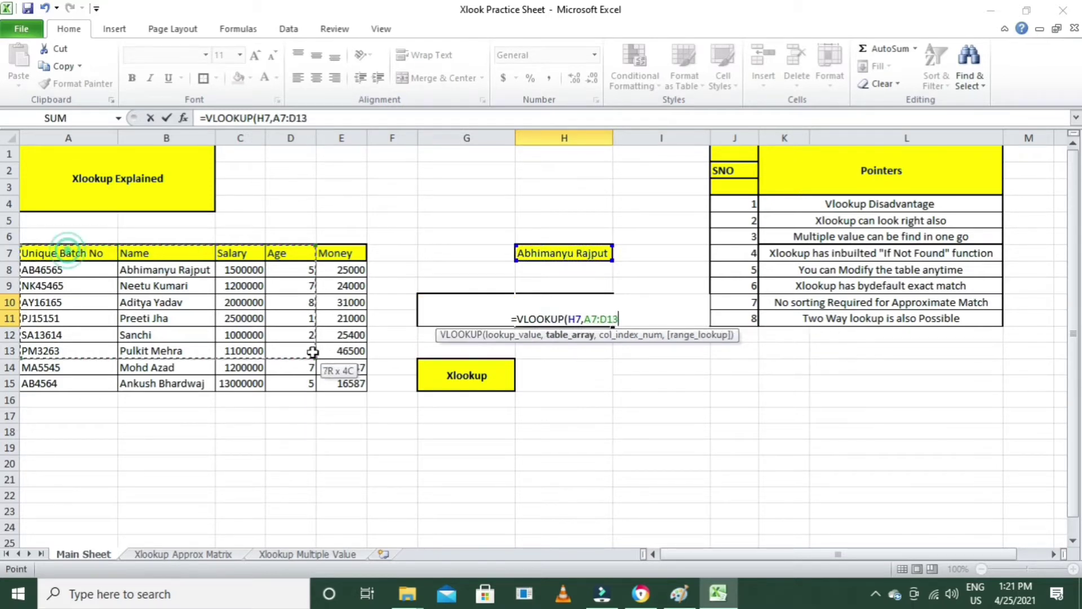
drag(77, 253, 337, 381)
text(,)
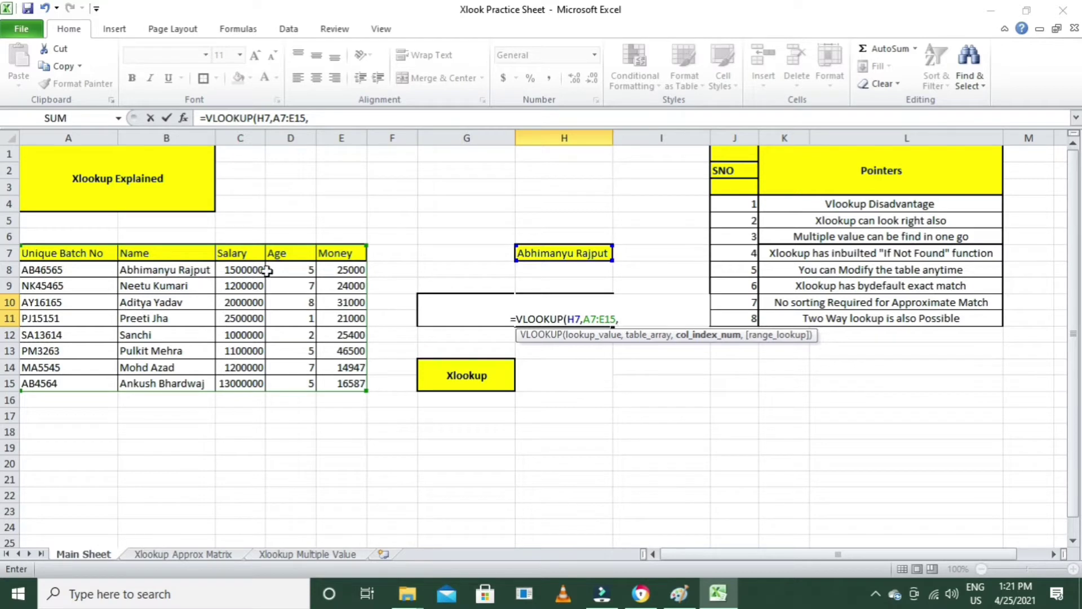
text(3,)
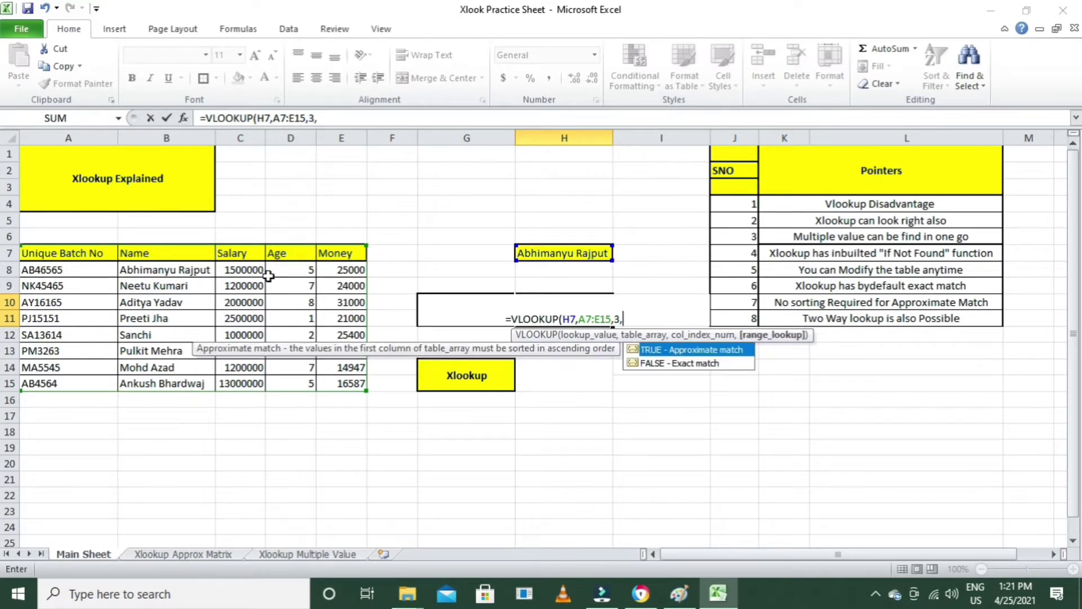
text(0)
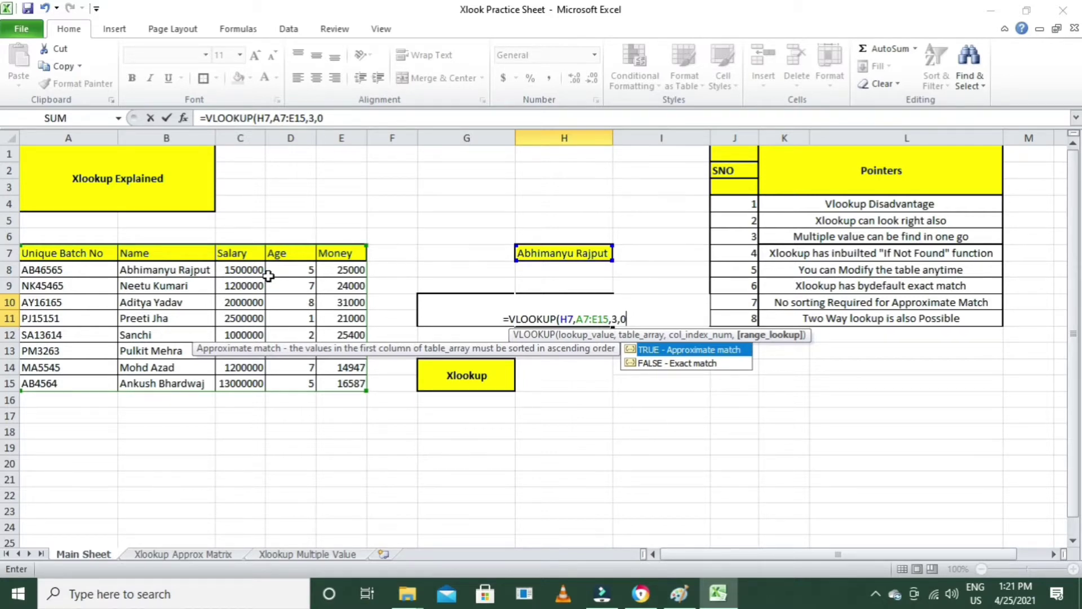
text())
key(Return)
click(586, 320)
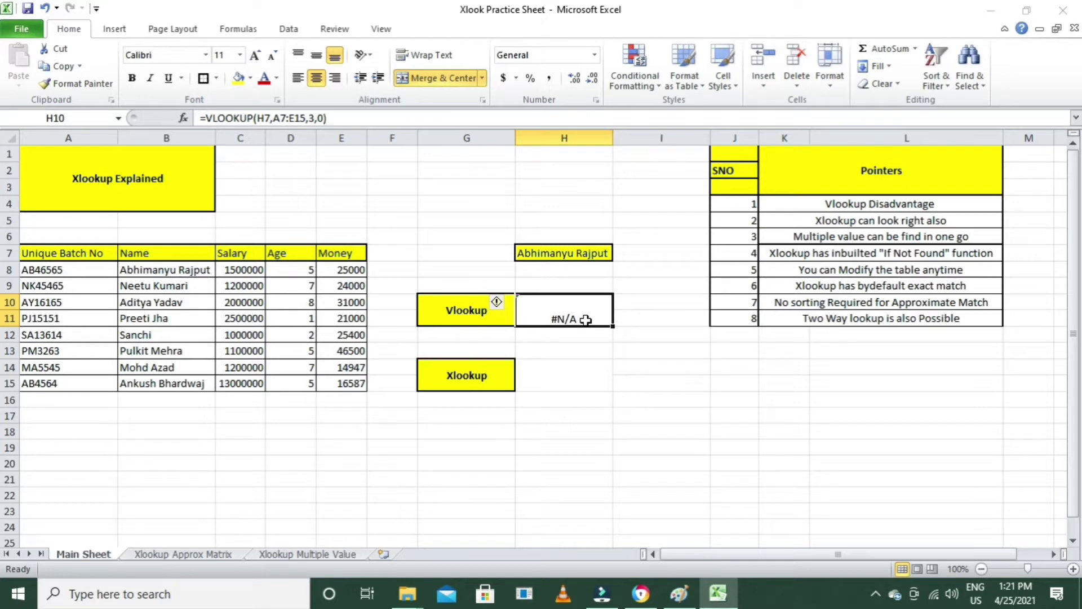
double_click(586, 320)
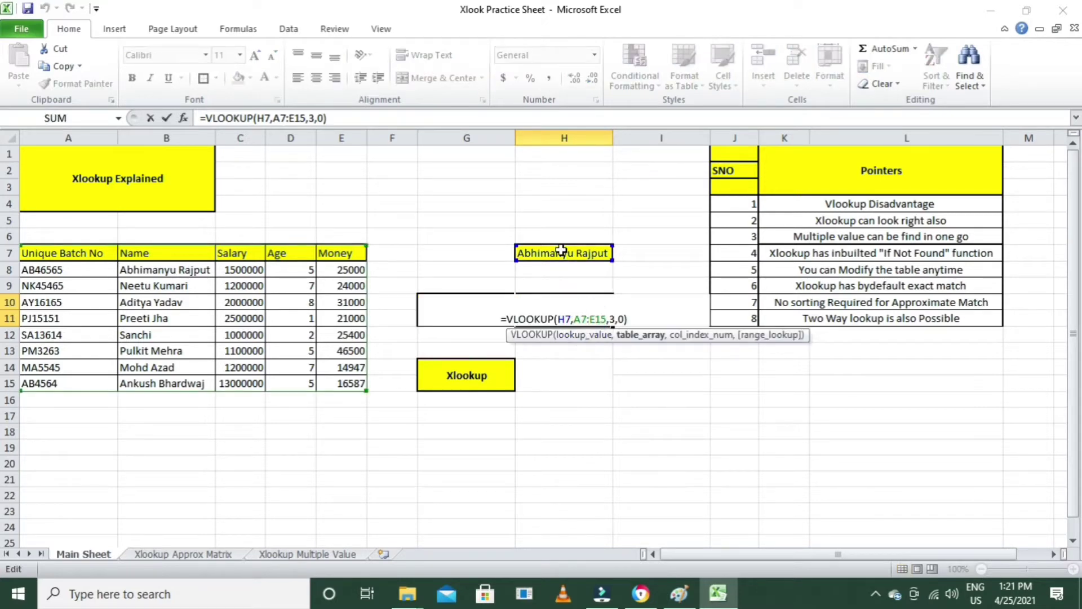
Change the VLOOKUP's table range to start at the Name column, B7:E15.
key(Escape)
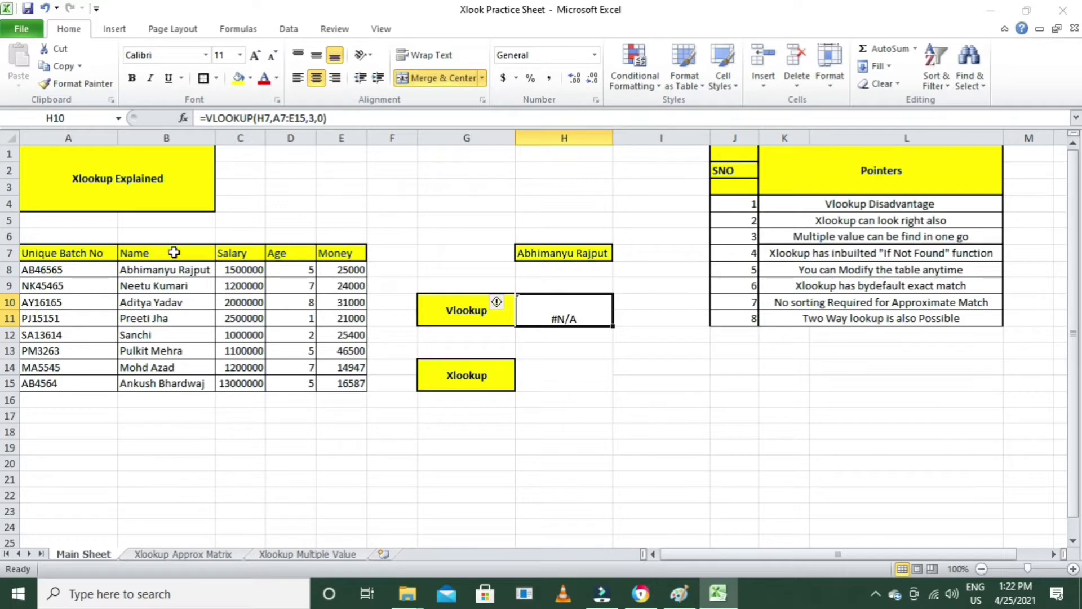
double_click(570, 317)
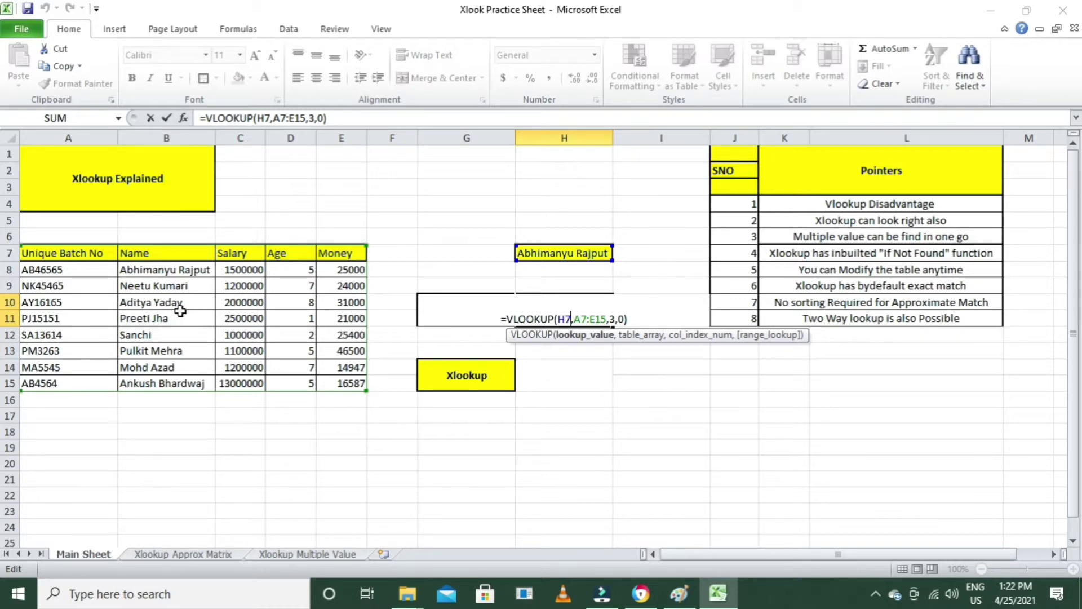
click(588, 319)
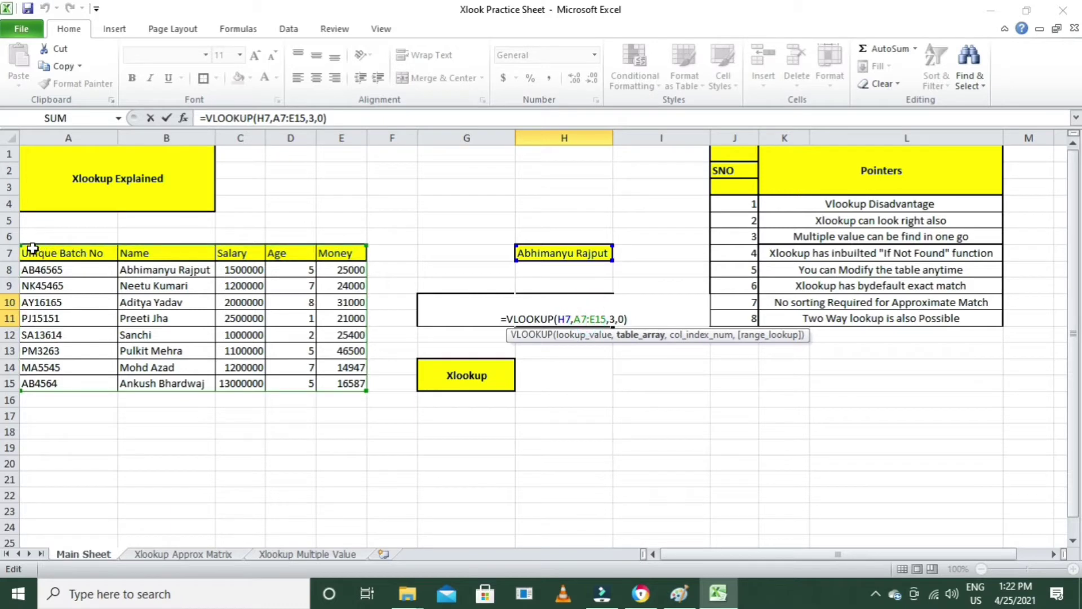
drag(21, 245, 104, 246)
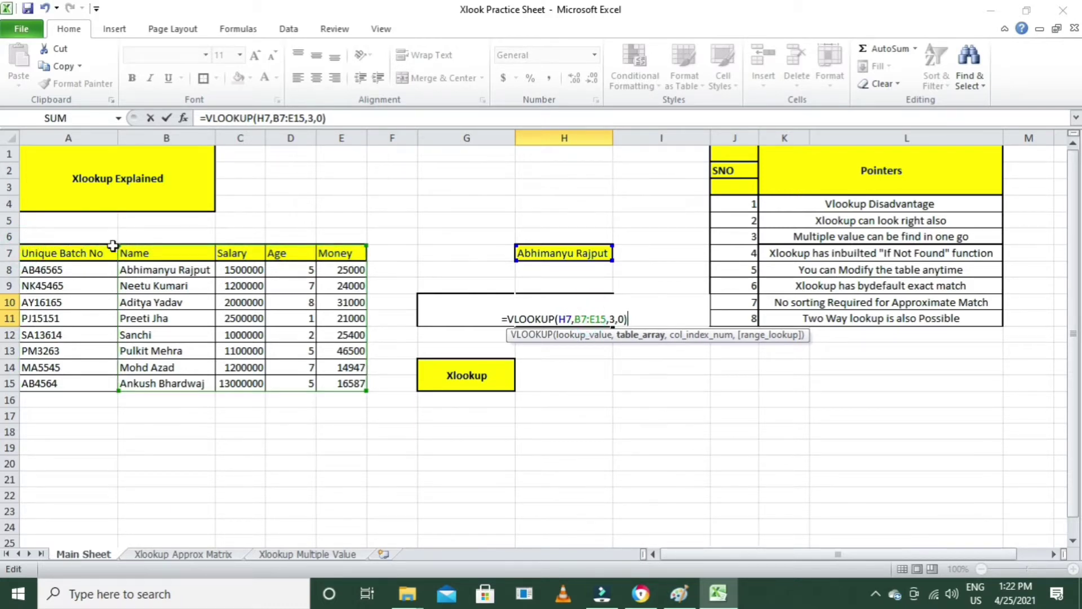
key(Return)
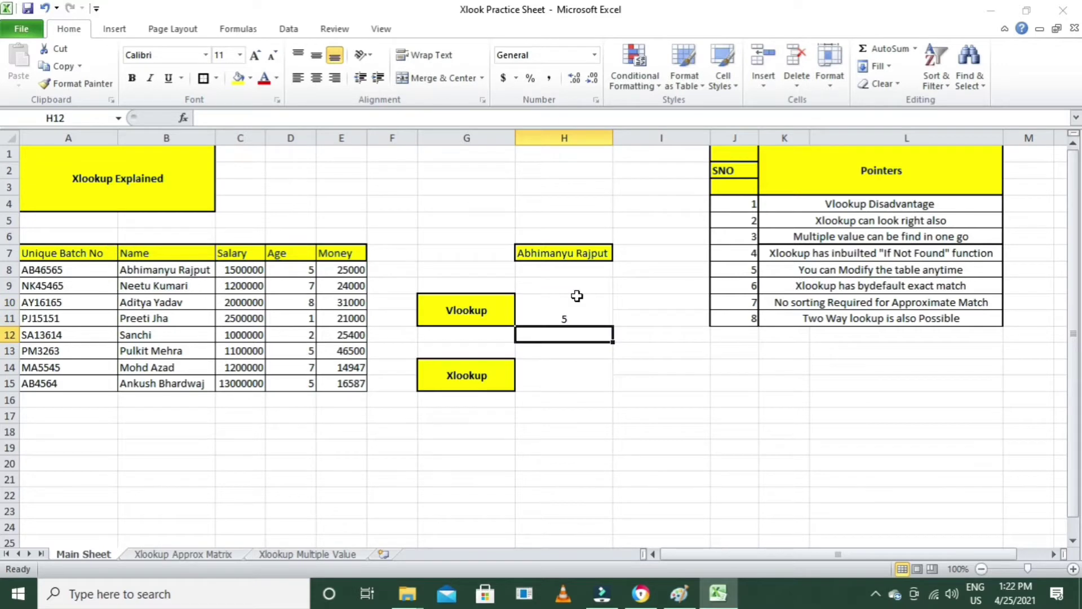
Change the VLOOKUP column index from 3 to 2 so it returns the salary 1500000.
click(576, 297)
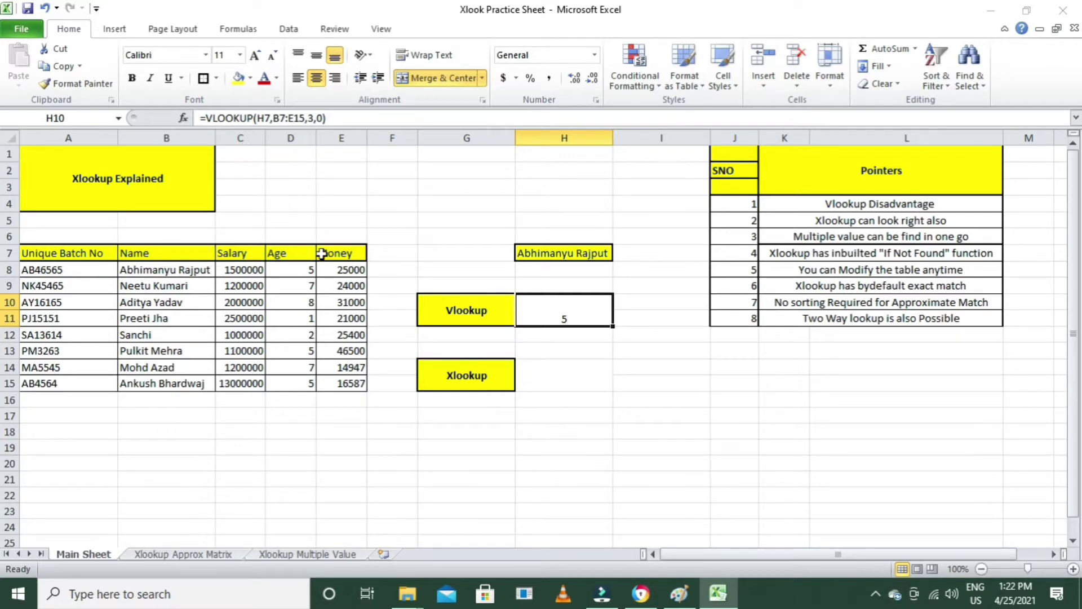
drag(156, 252, 346, 385)
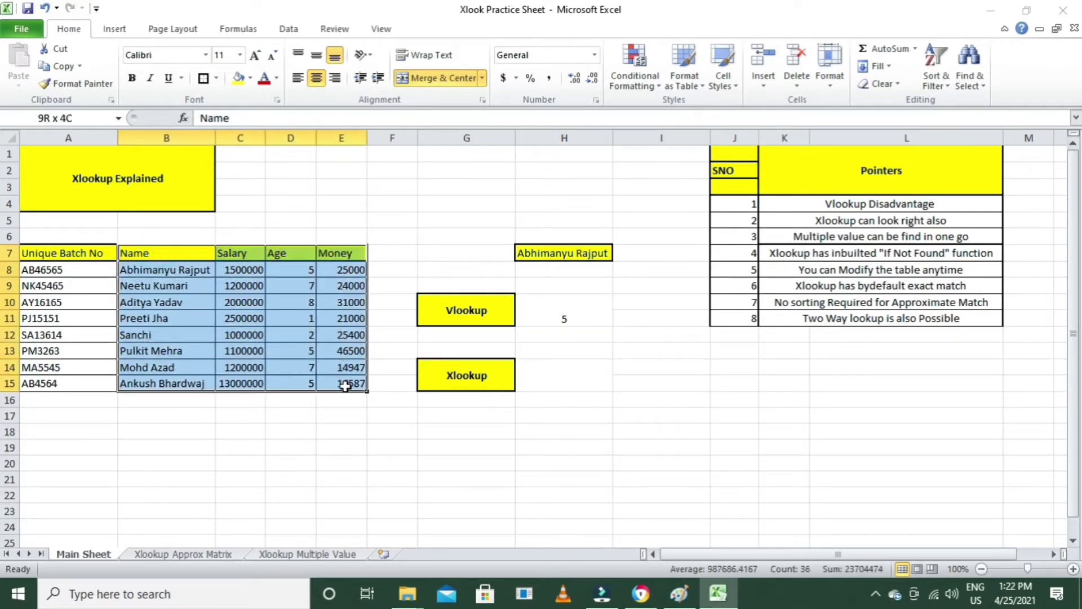
click(569, 293)
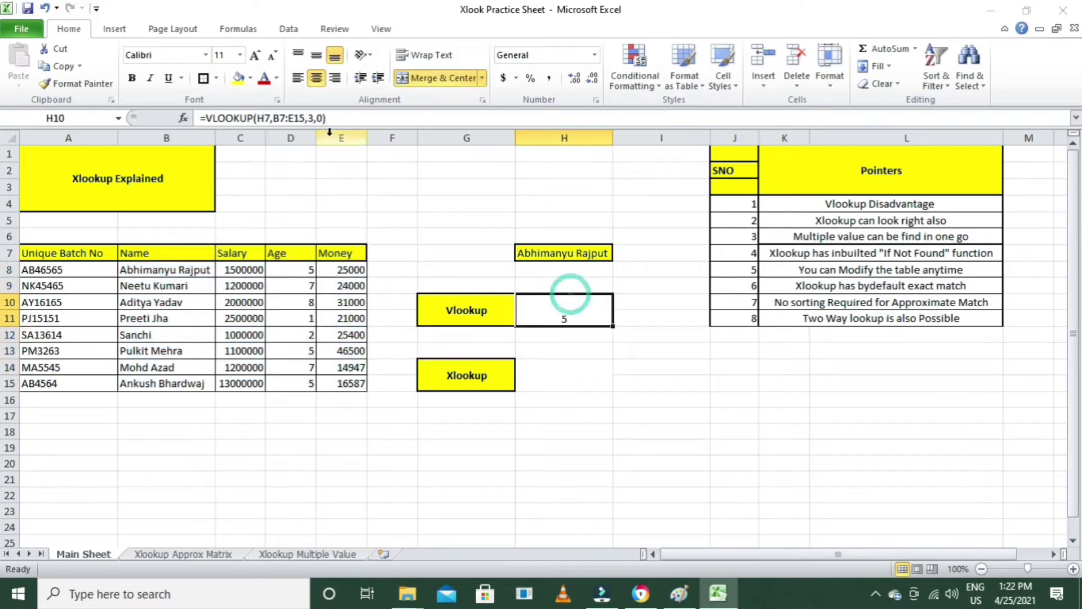
click(313, 118)
key(BackSpace)
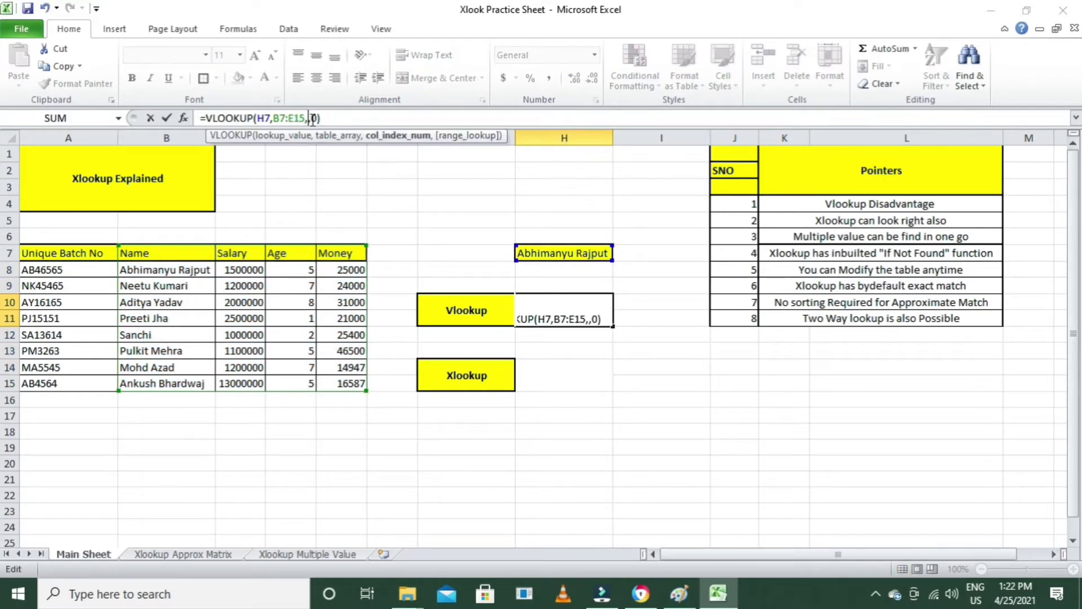
text(2)
key(Return)
key(Down)
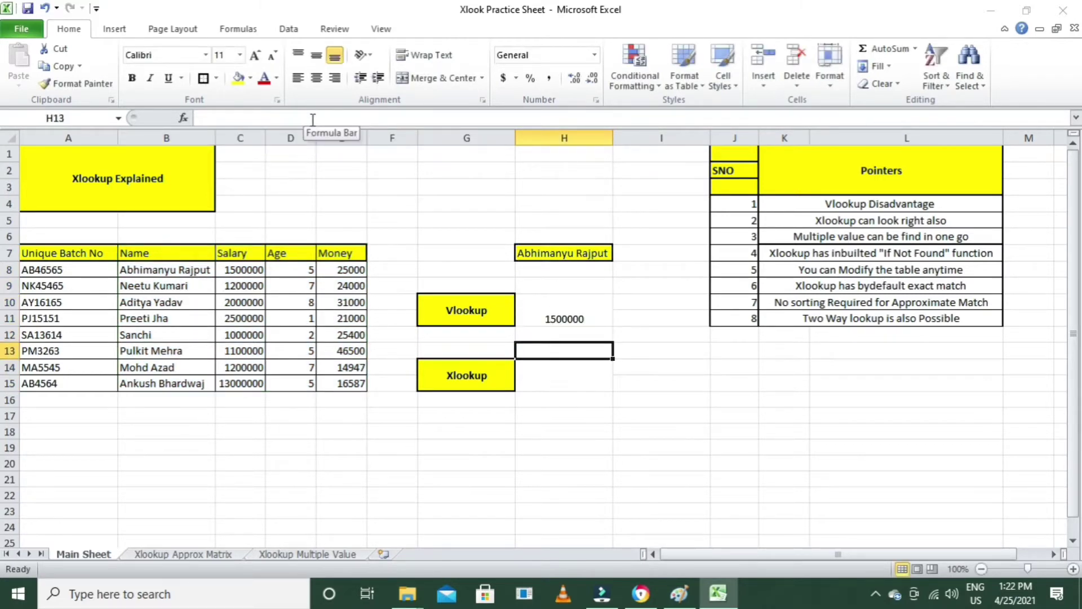
key(Down)
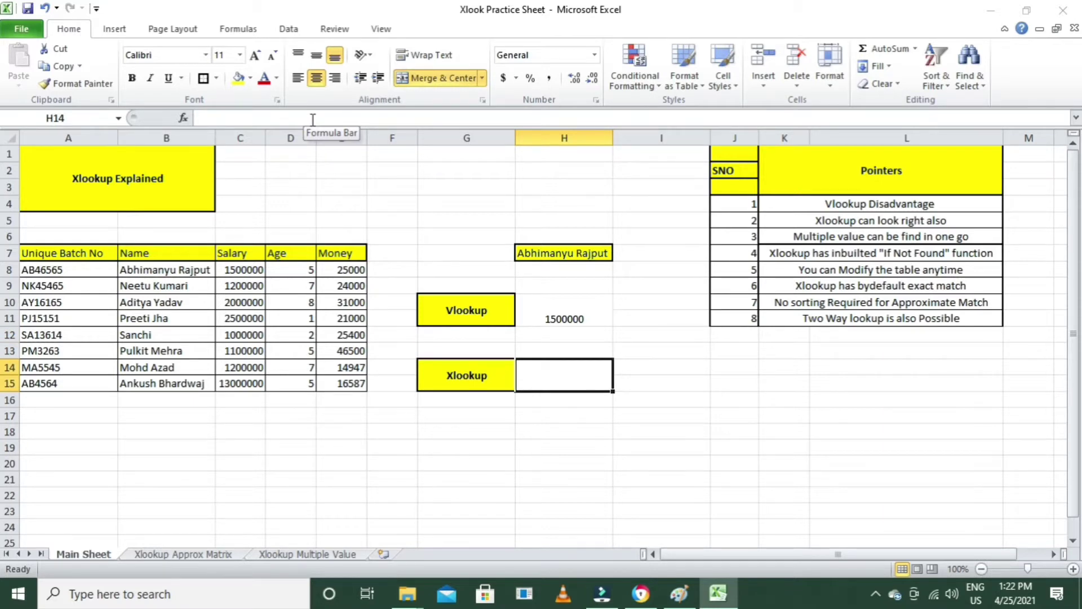
Enter =XLOOKUP(H7,B7:B15,C7:C15) beside the Xlookup label to return H7's salary.
text(=)
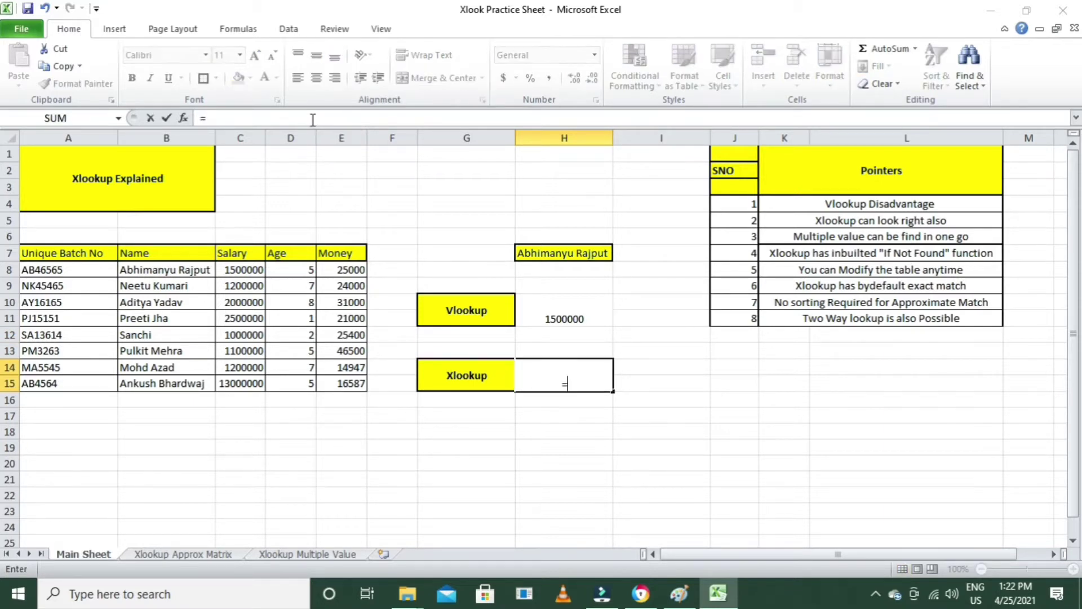
text(xlo)
key(Tab)
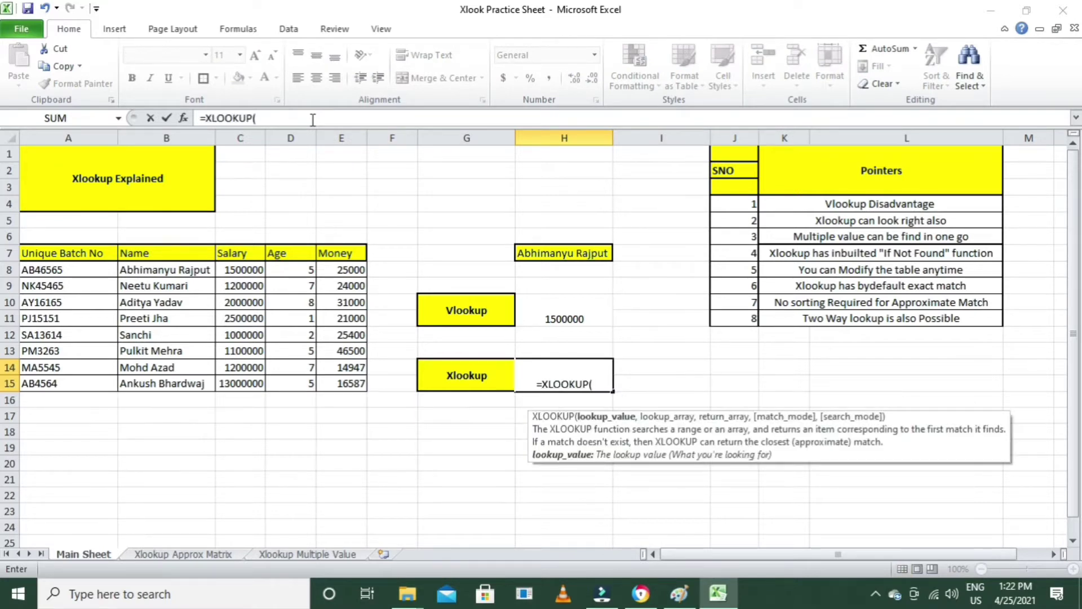
click(587, 258)
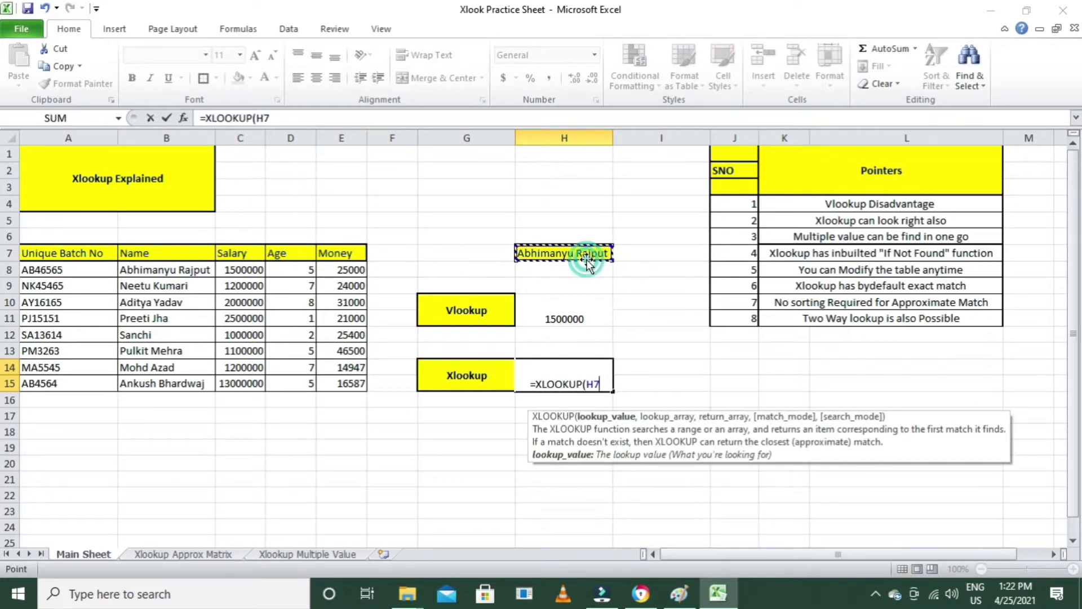
text(,)
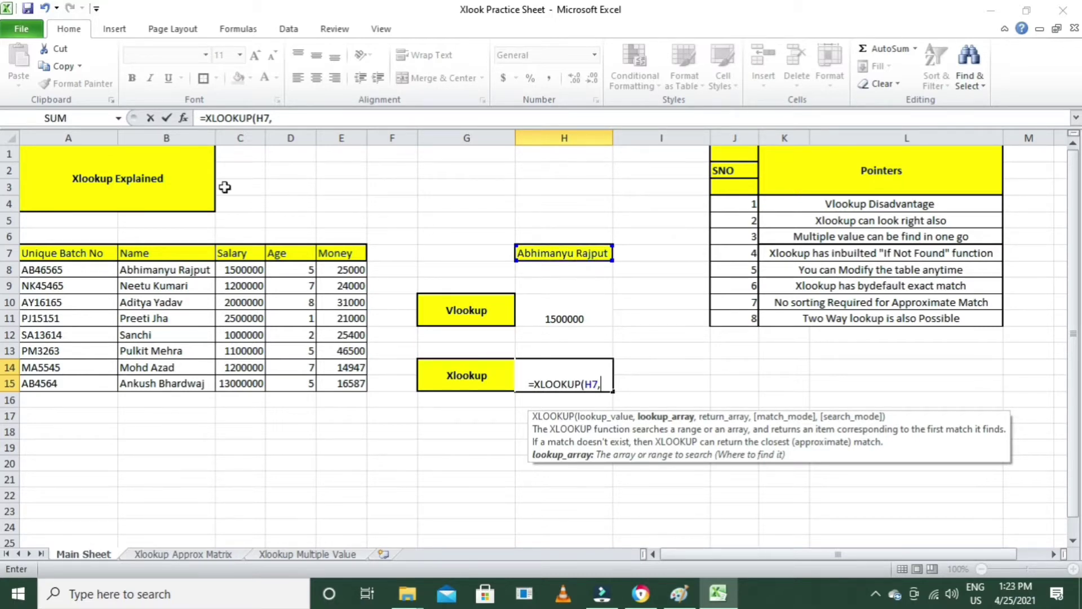
drag(147, 253, 157, 376)
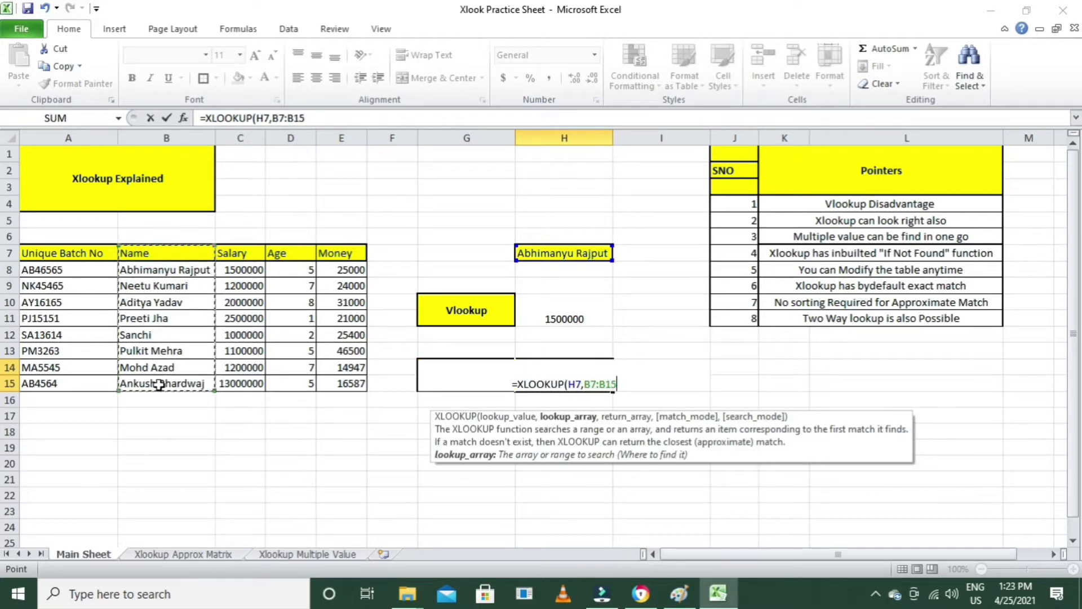
text(,)
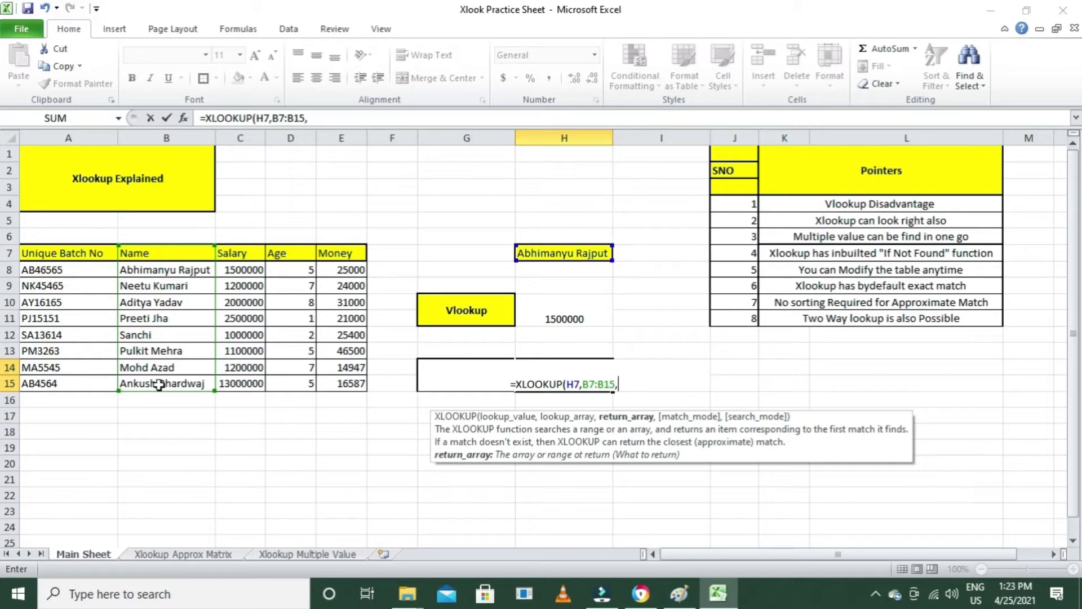
drag(234, 253, 248, 389)
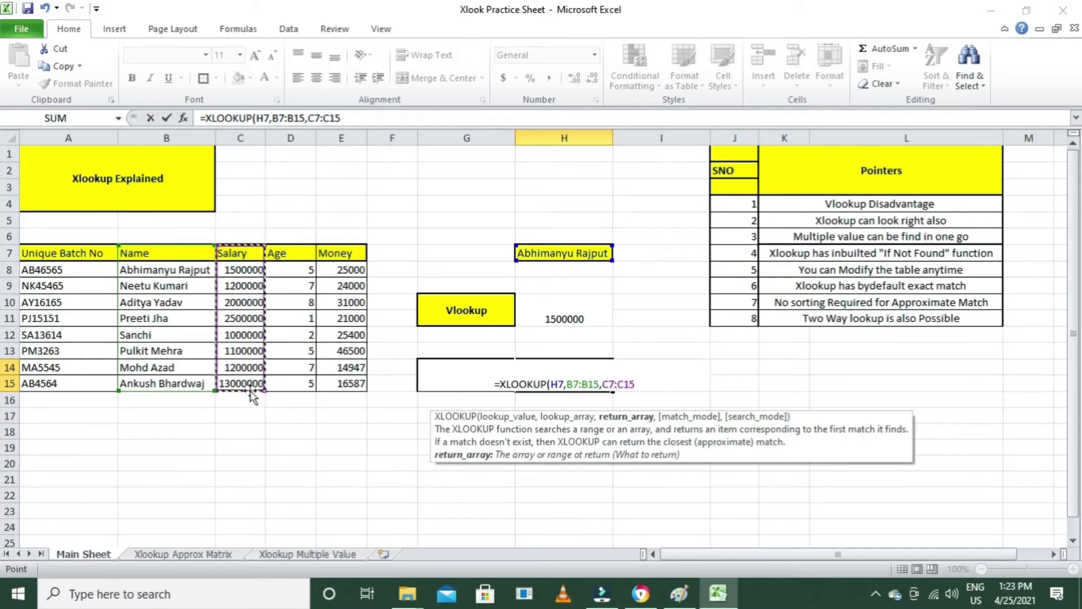
text())
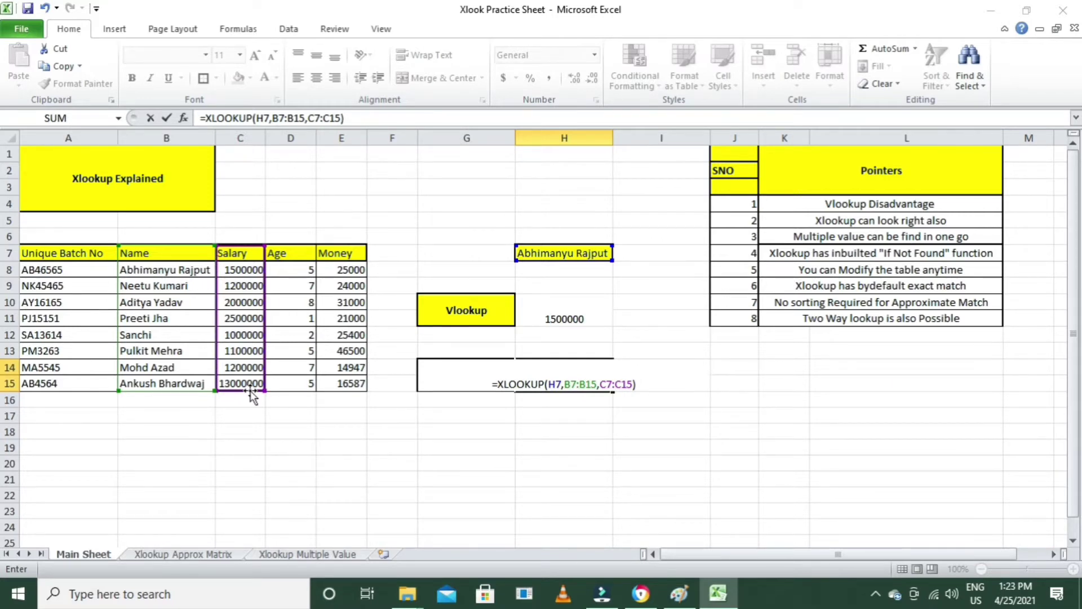
key(Return)
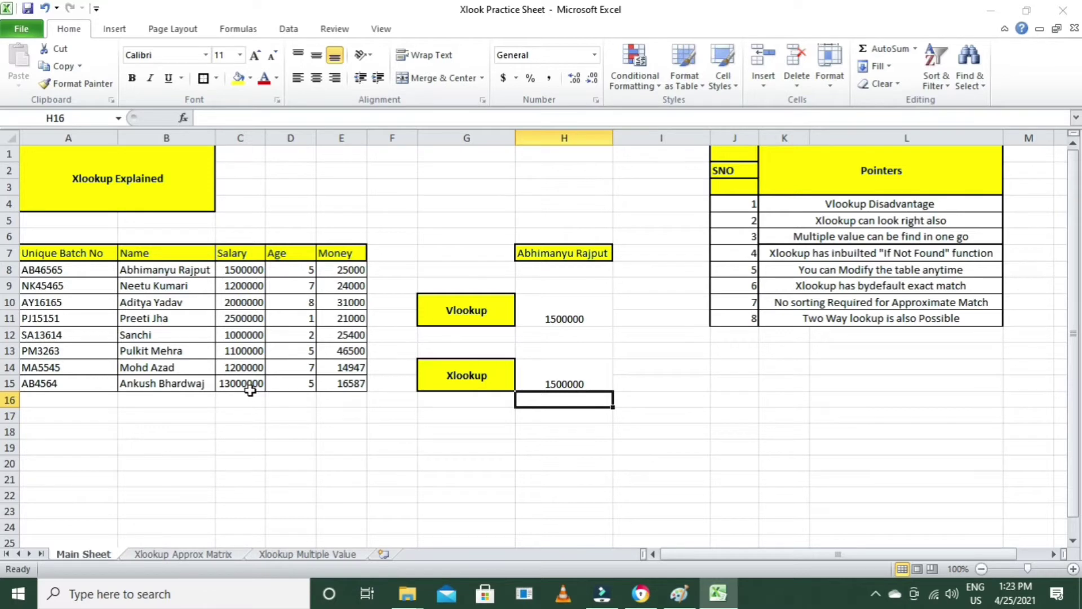
click(241, 318)
key(ctrl+space)
Insert a blank column before the Salary column.
key(ctrl+shift+plus)
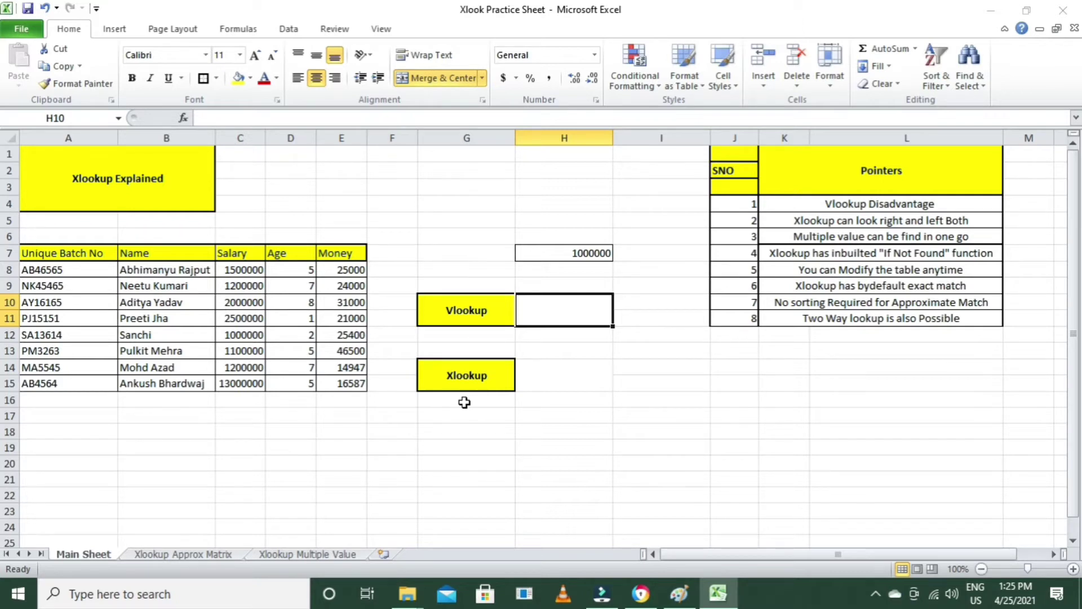
Enter =VLOOKUP(H7,C7:E15,2,0) beside the Vlookup label, searching from the Salary column.
text(=vlo)
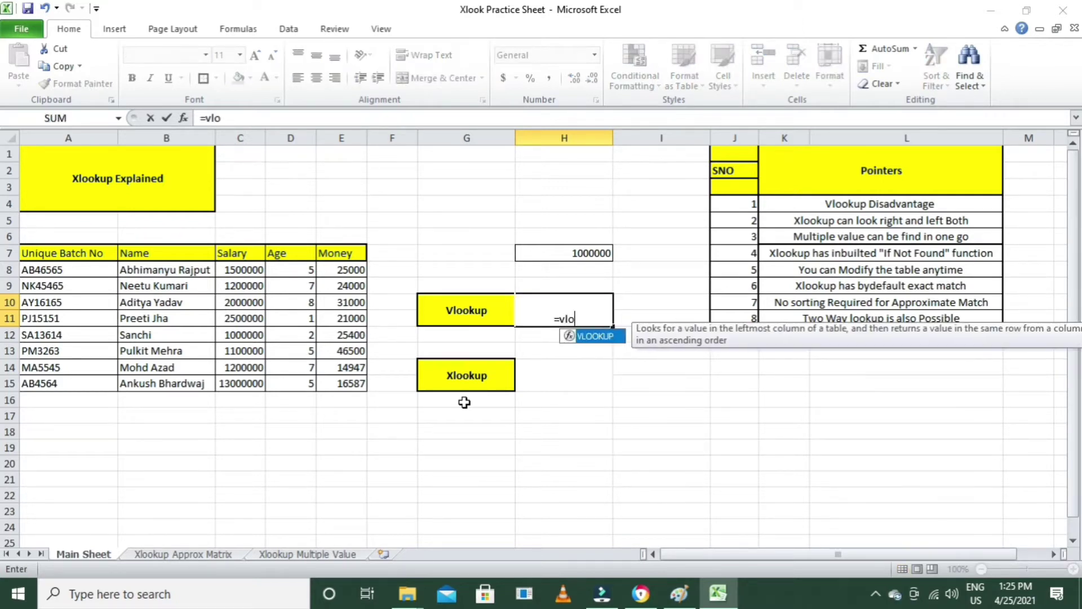
key(Tab)
key(Up)
key(Up)
key(Up)
text(,)
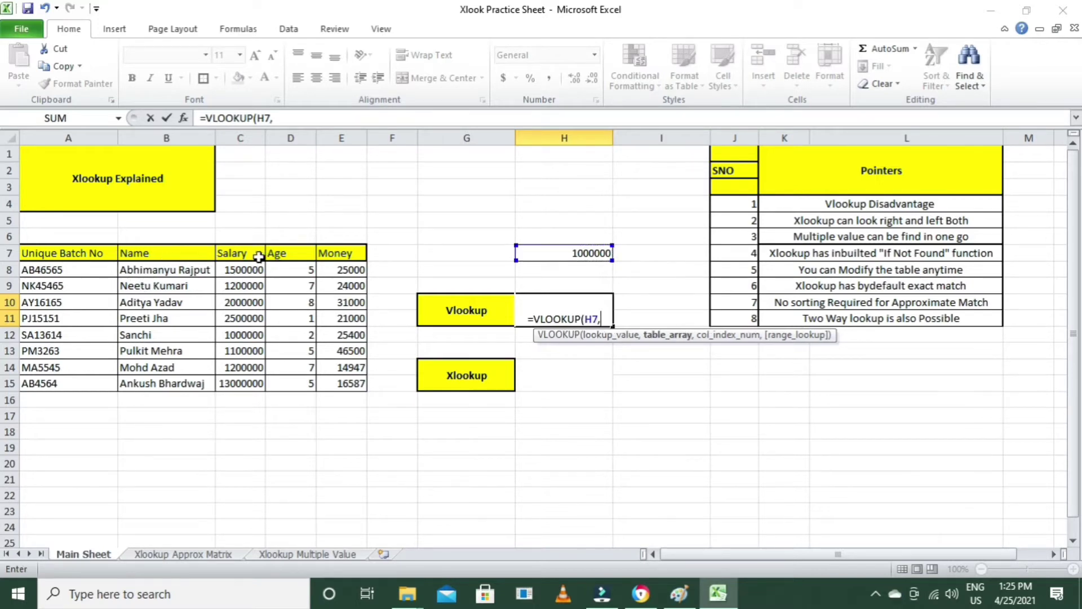
mouse_move(250, 252)
mouse_down()
mouse_move(252, 377)
mouse_move(333, 377)
mouse_up()
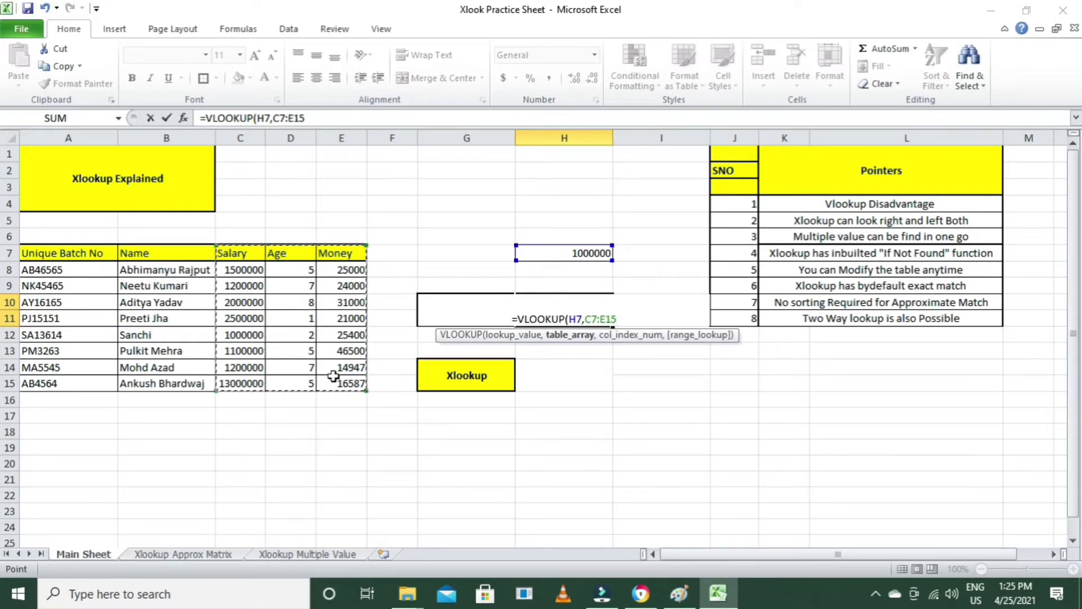
text(,2,)
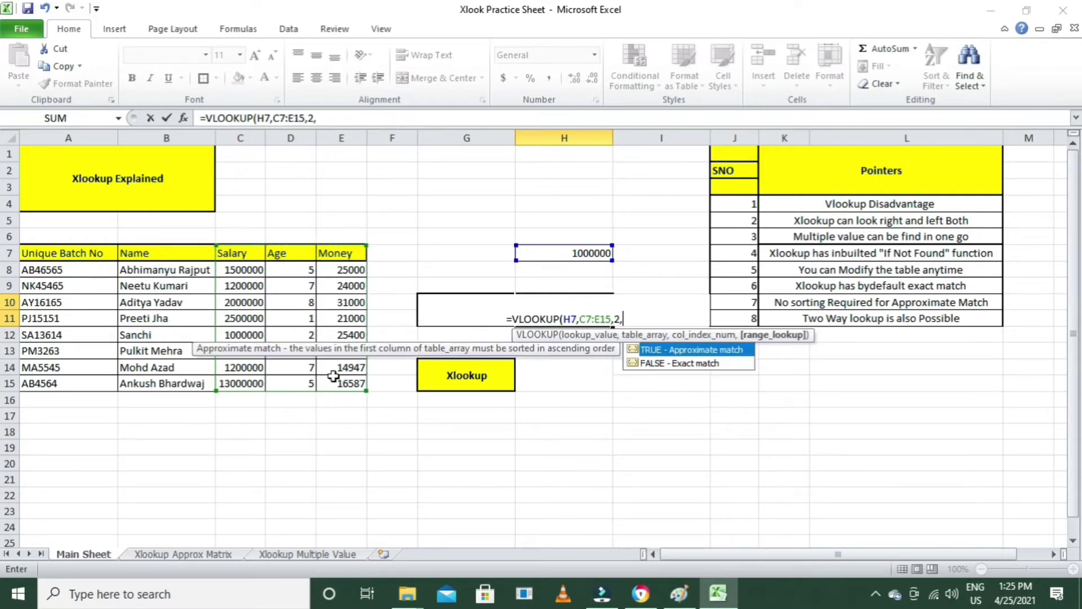
text(0))
key(Return)
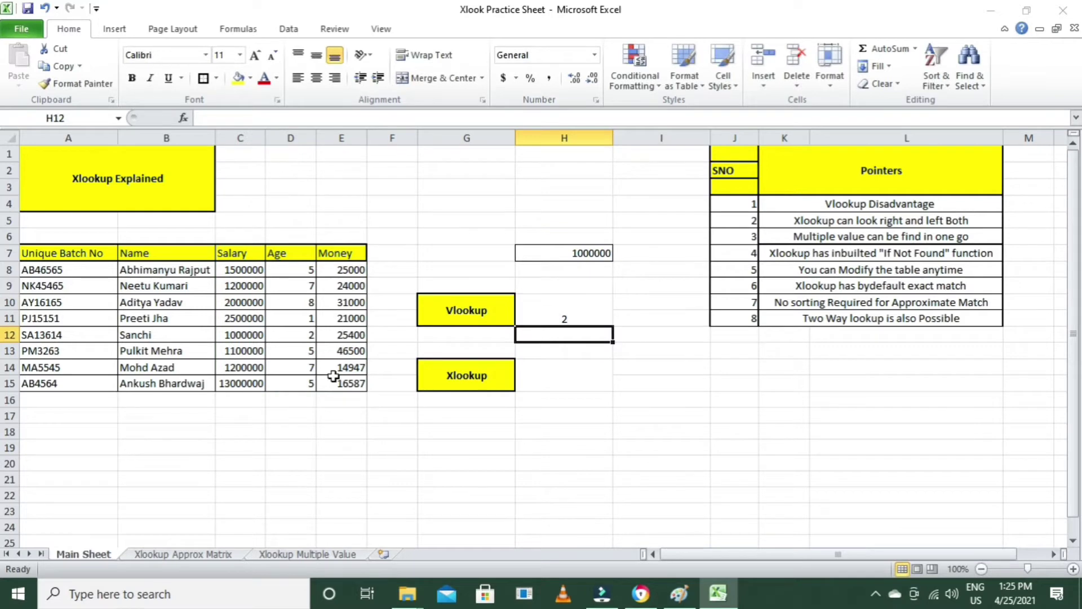
Change the VLOOKUP column index from 2 to 3 so it returns the Money value 25400.
key(Up)
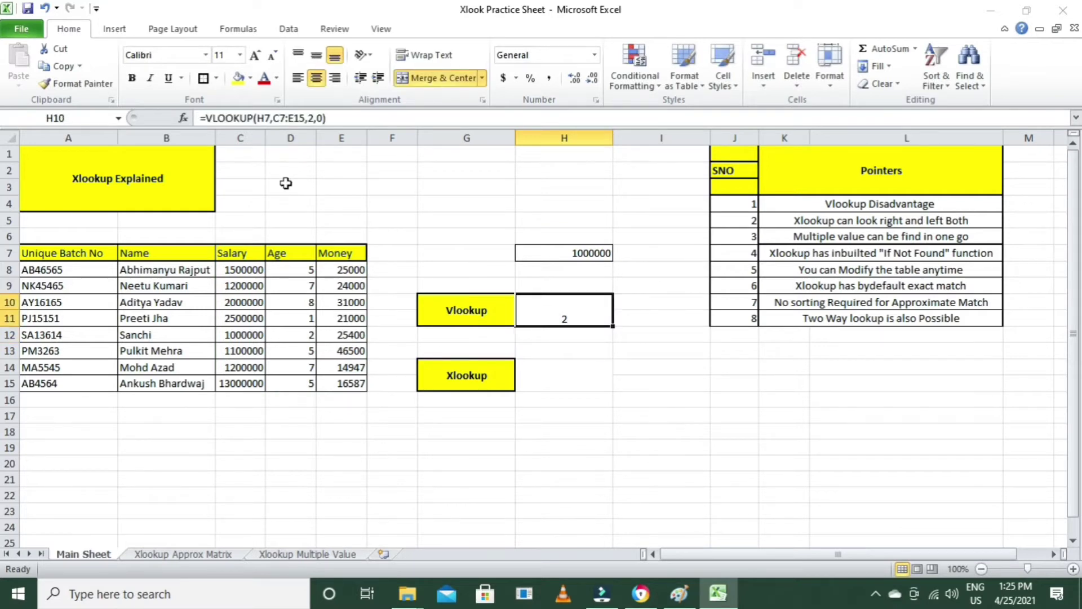
click(314, 118)
key(BackSpace)
text(3)
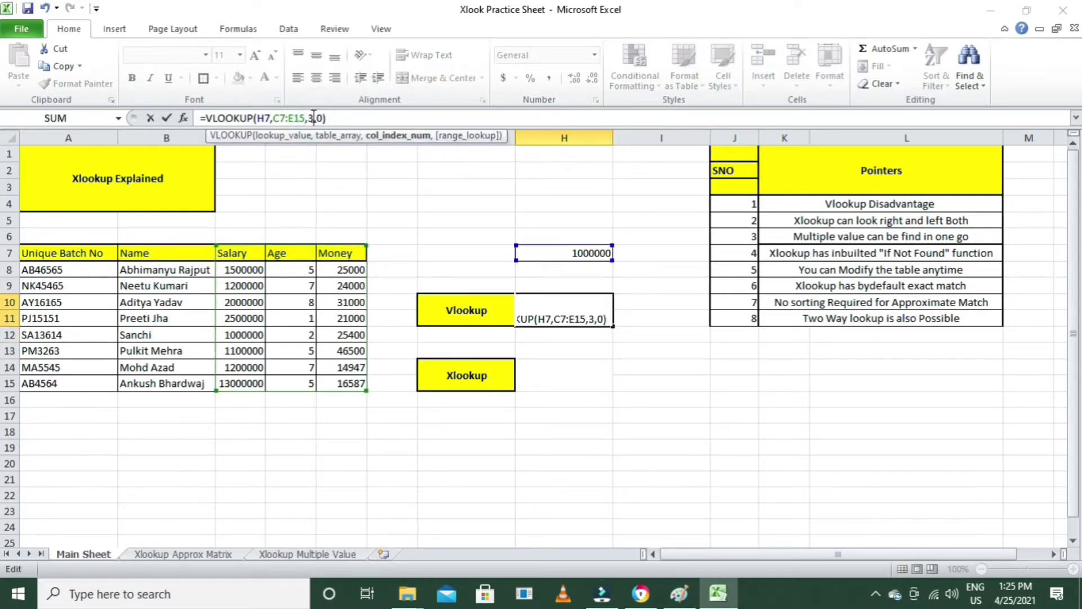
key(Return)
click(575, 310)
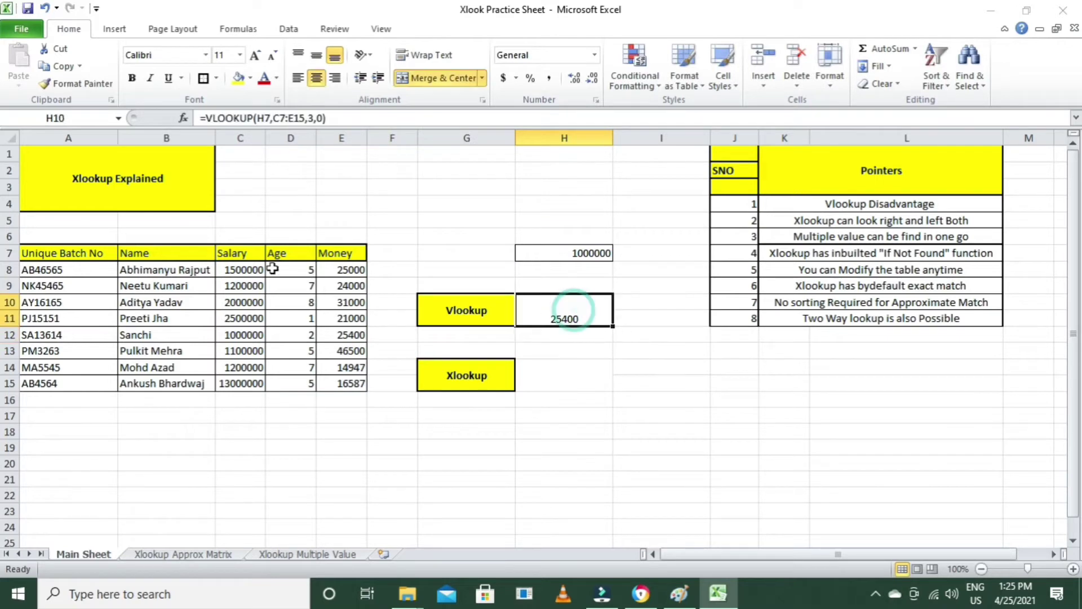
drag(234, 252, 340, 395)
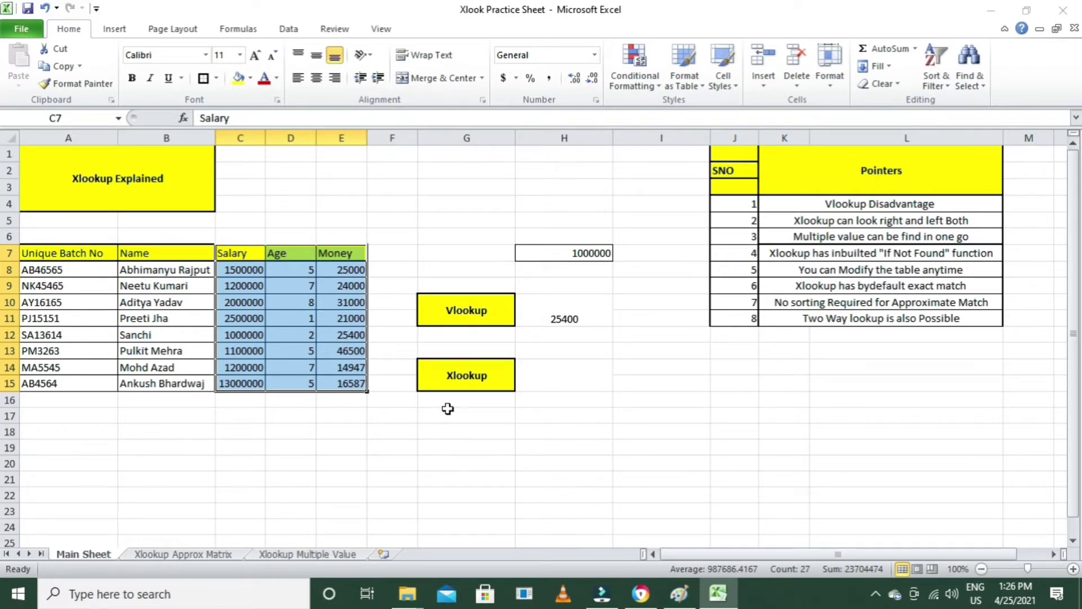
click(532, 378)
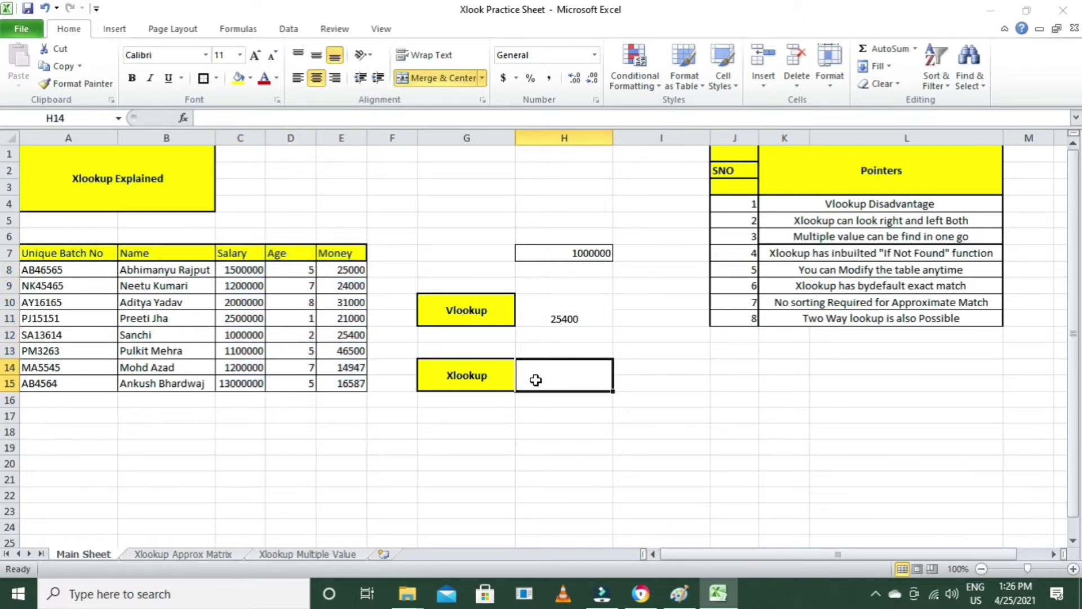
Enter =XLOOKUP(H7,C7:C15,B7:B15) to find H7's salary and return the employee's Name.
text(=xl)
key(Tab)
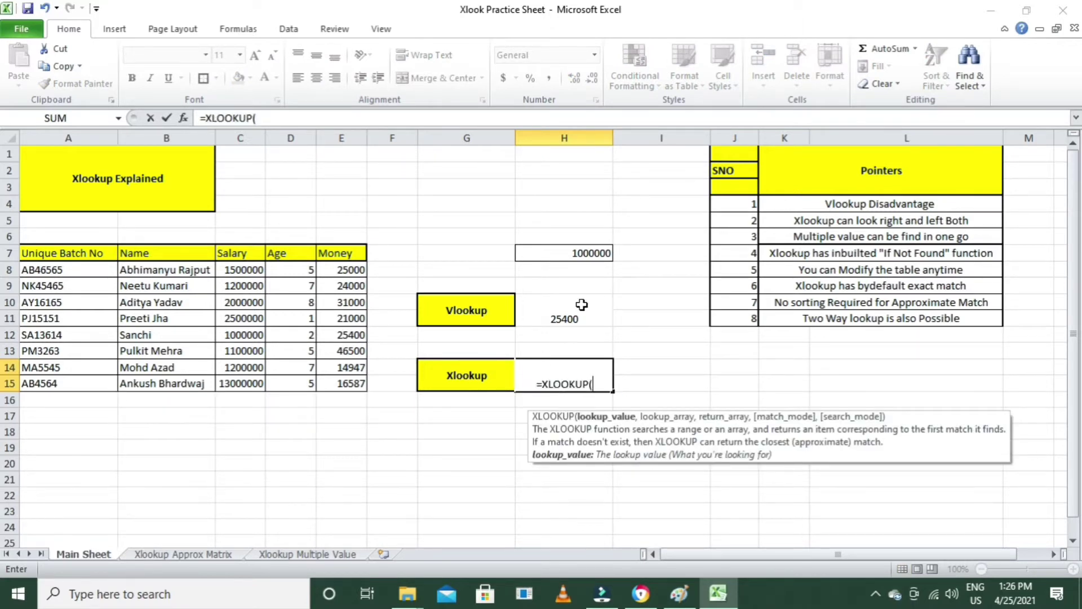
click(595, 253)
text(,)
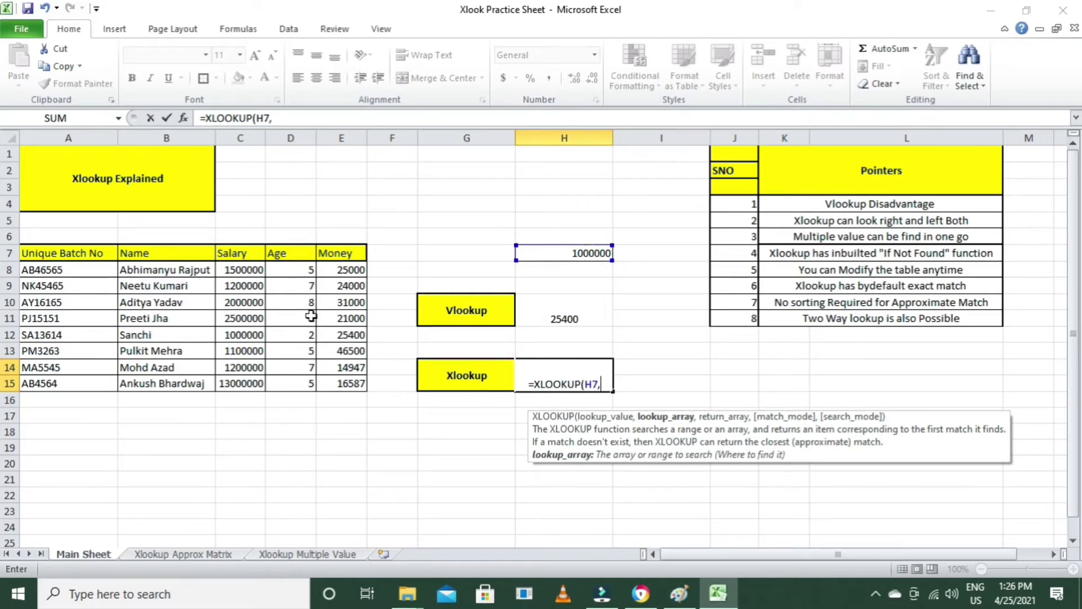
drag(244, 252, 252, 383)
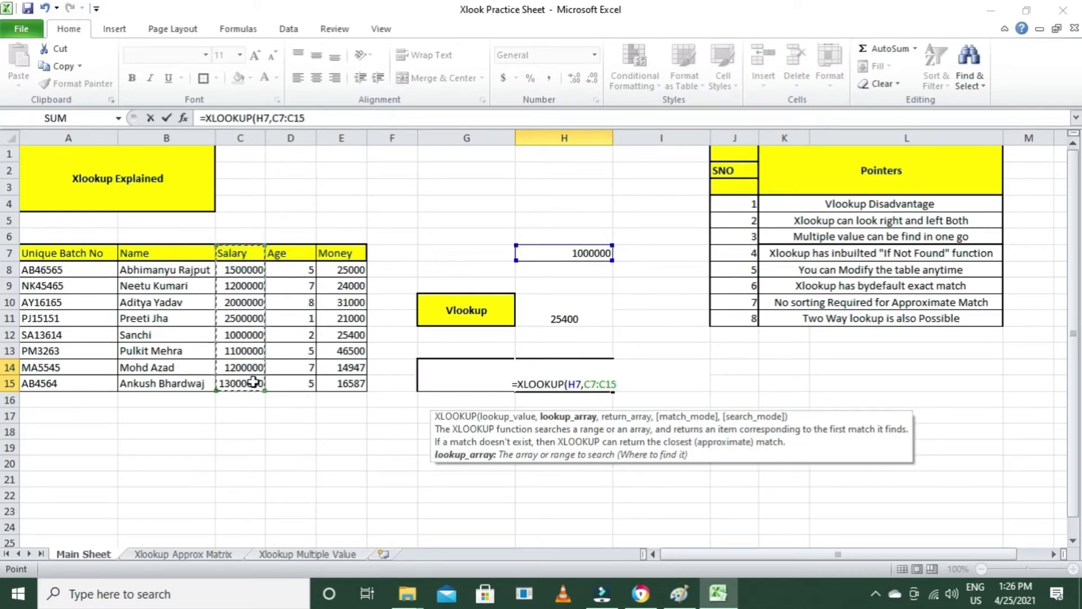
text(,)
drag(167, 254, 175, 383)
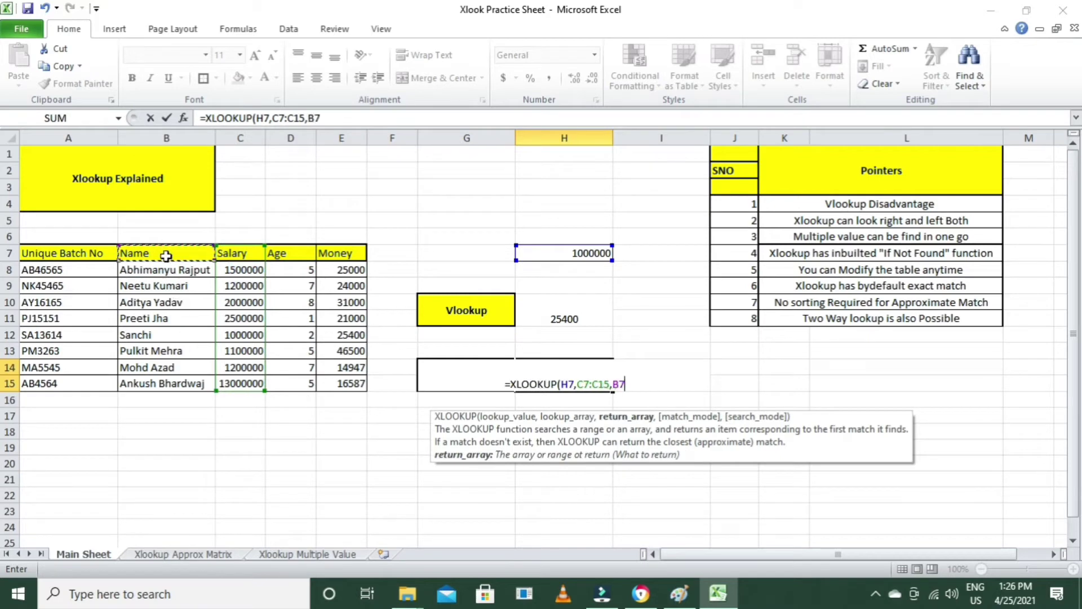
text())
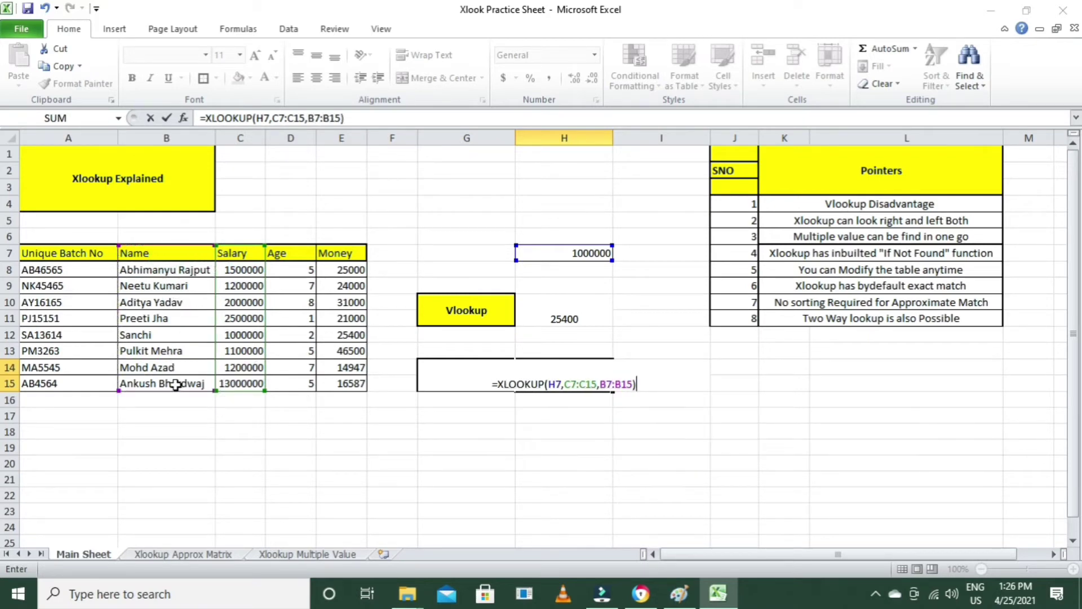
key(Return)
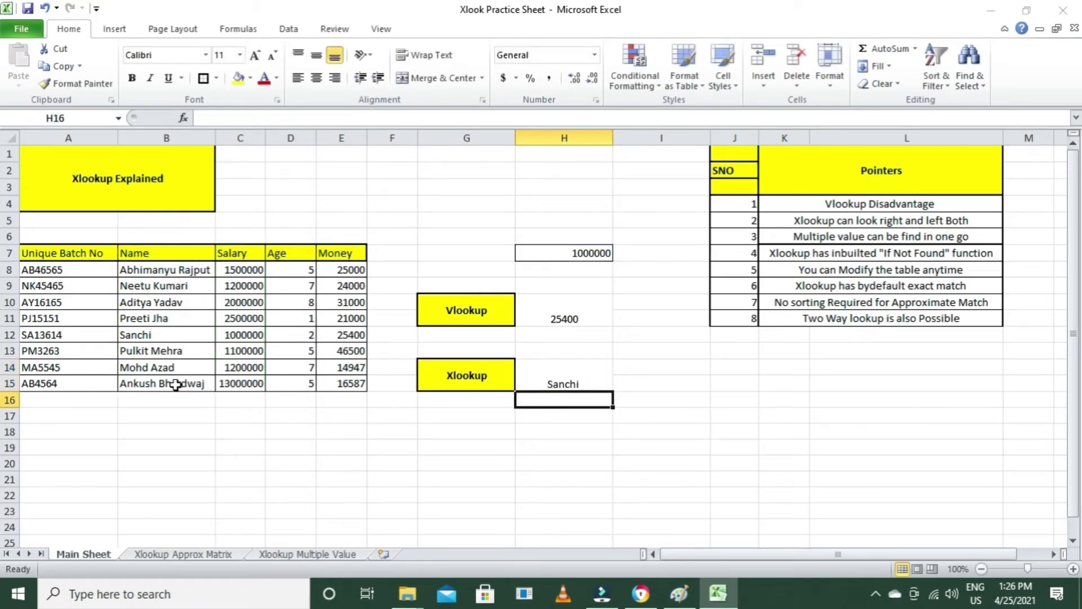
Change the lookup value in H7 to 1200000.
click(584, 254)
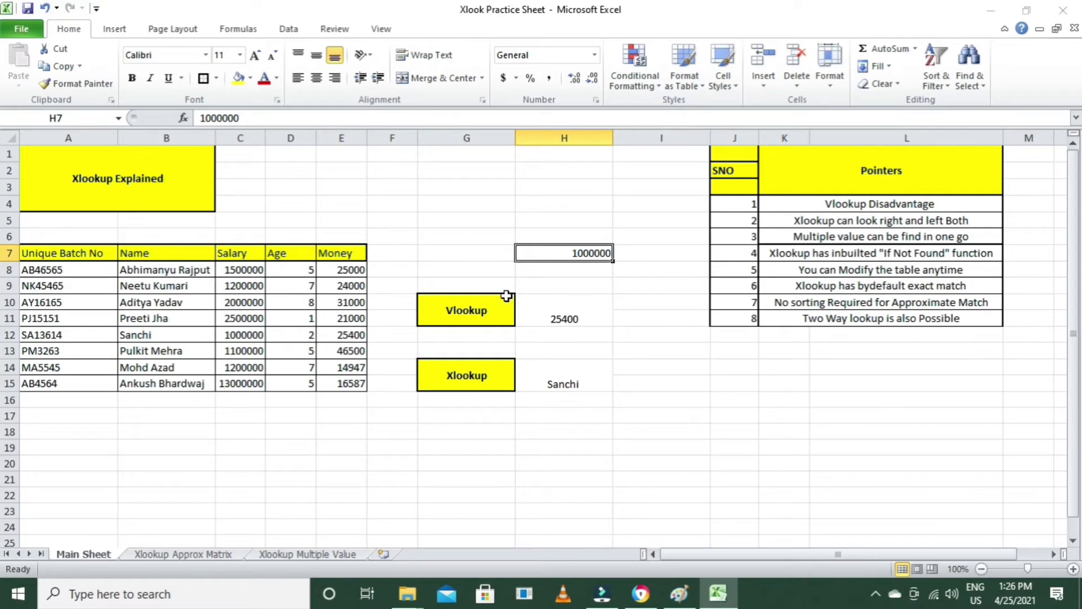
click(205, 118)
key(Delete)
text(2)
key(Return)
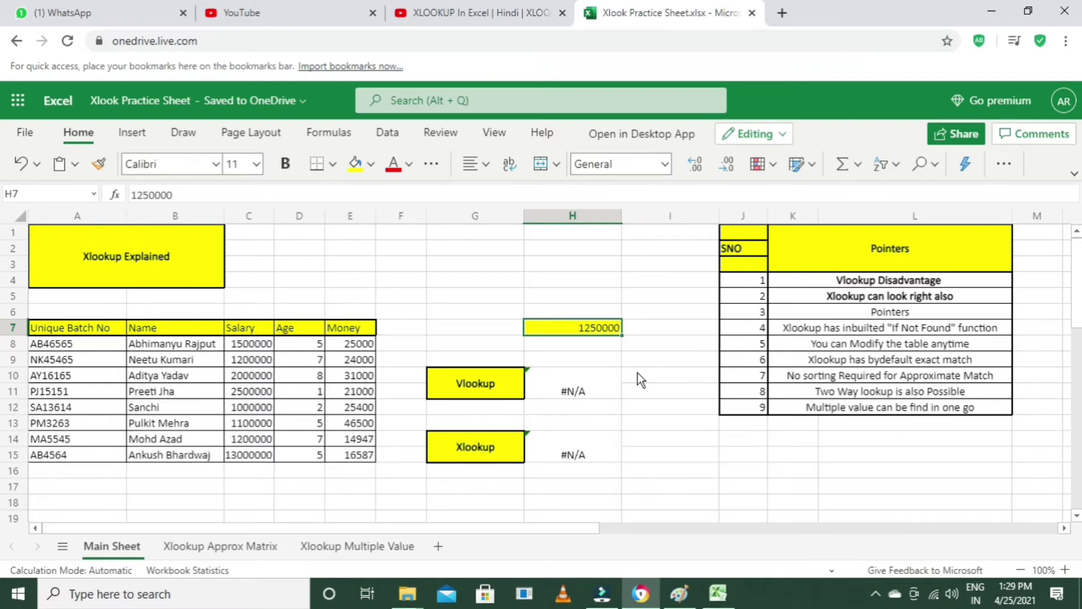
click(543, 389)
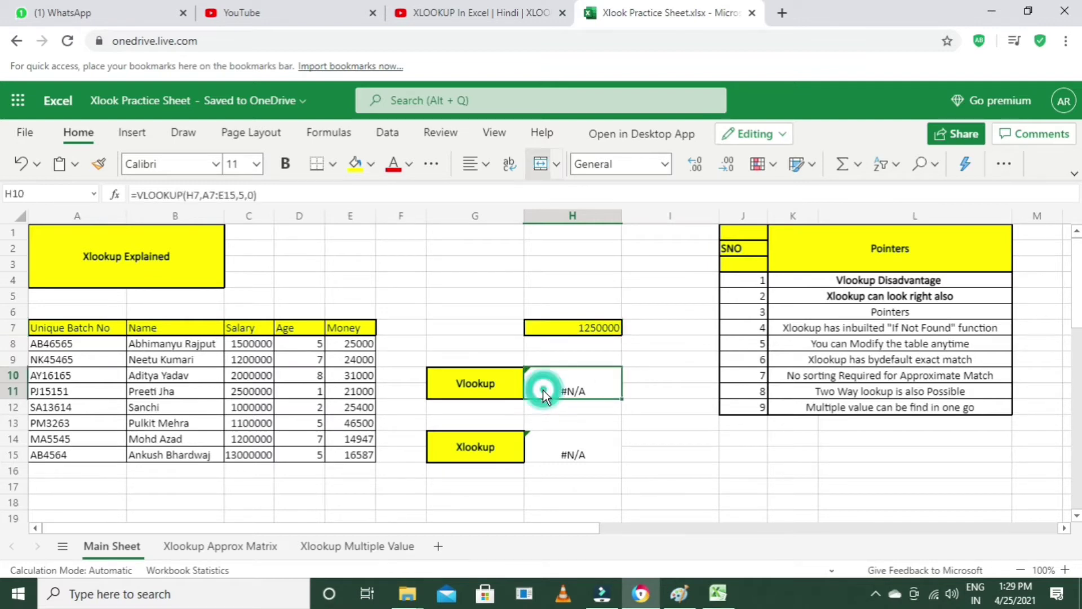
click(571, 440)
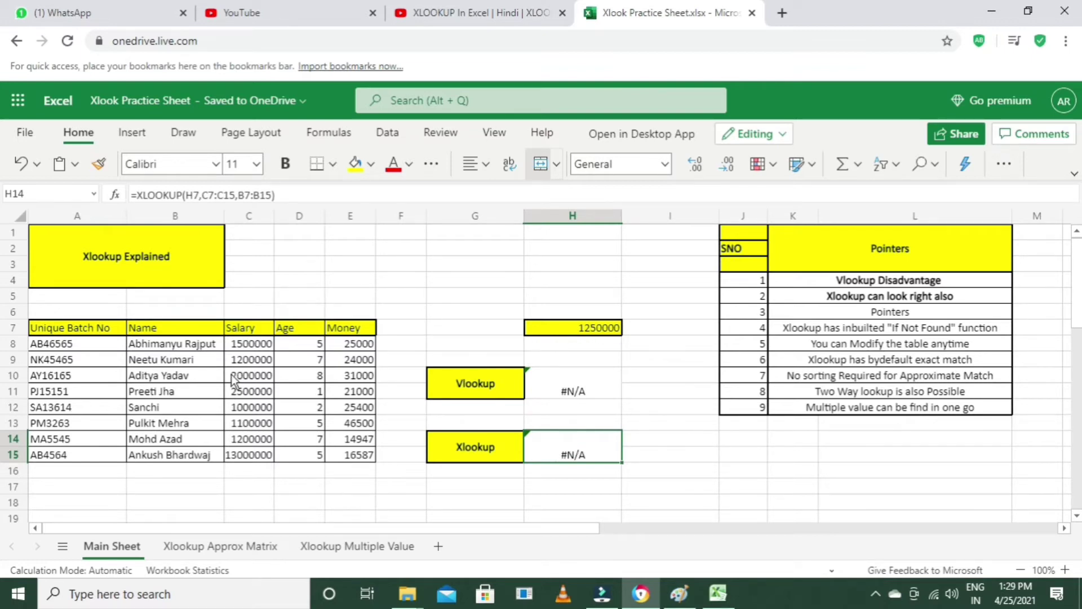
click(557, 384)
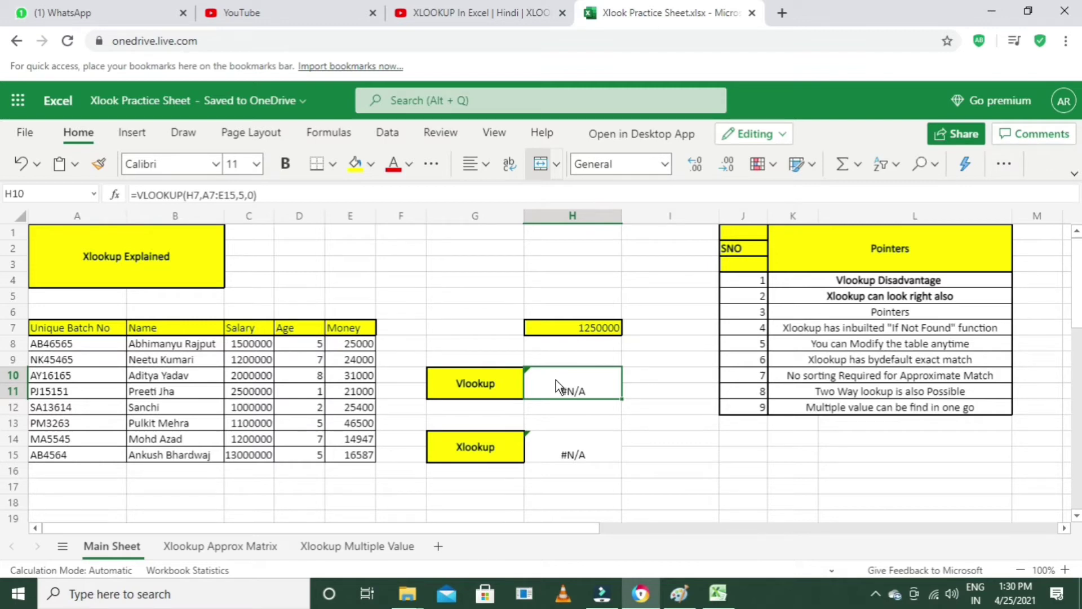
click(586, 448)
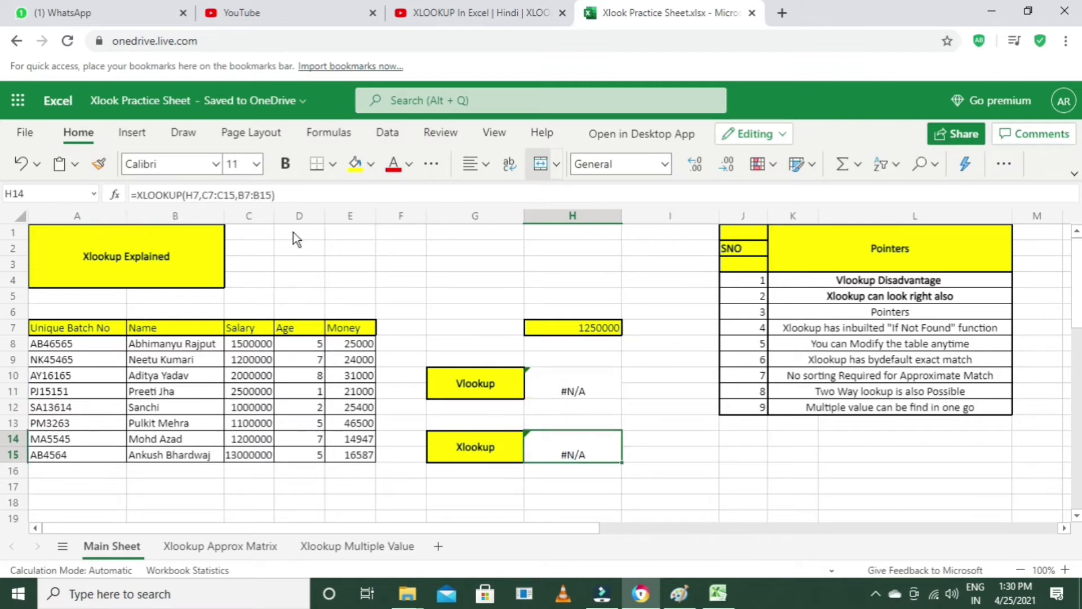
Append the if_not_found argument "Data not Found" to the XLOOKUP formula in H14.
click(274, 195)
text(,)
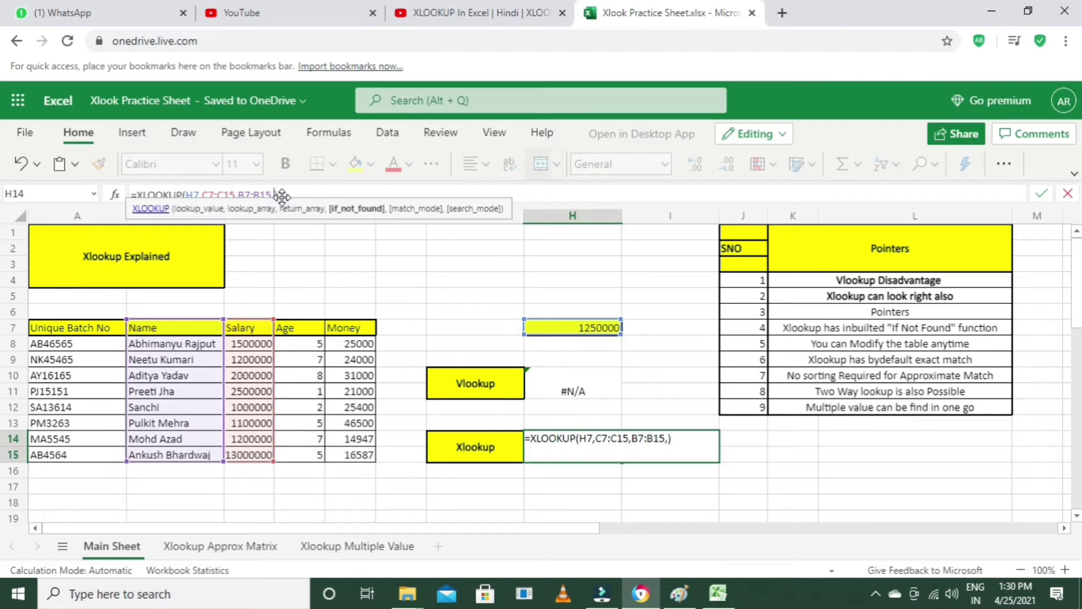
text("Data )
text(not Found)
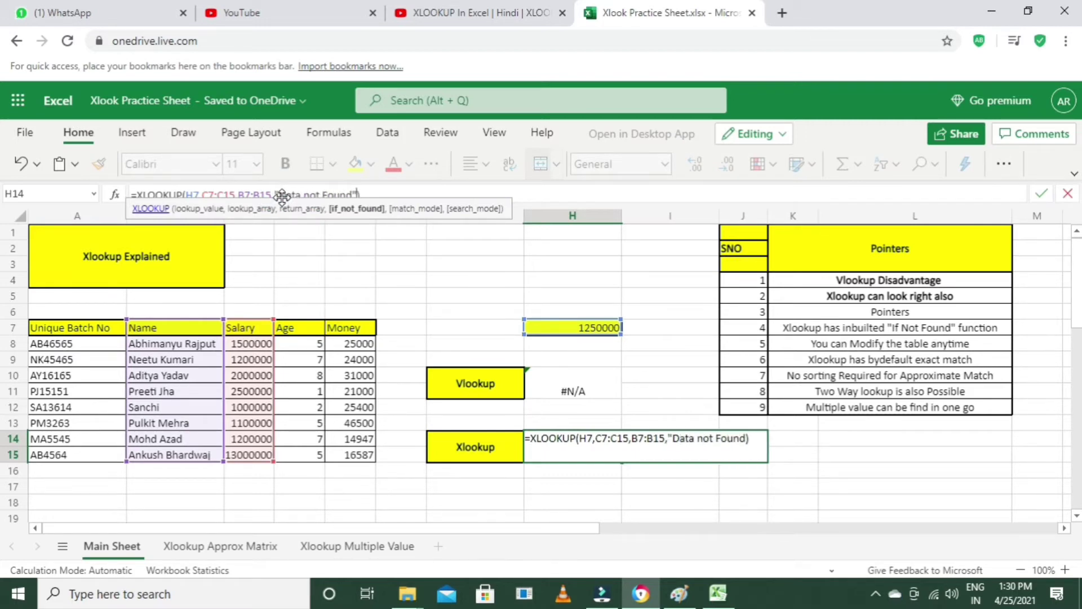
text(")
key(Return)
key(Up)
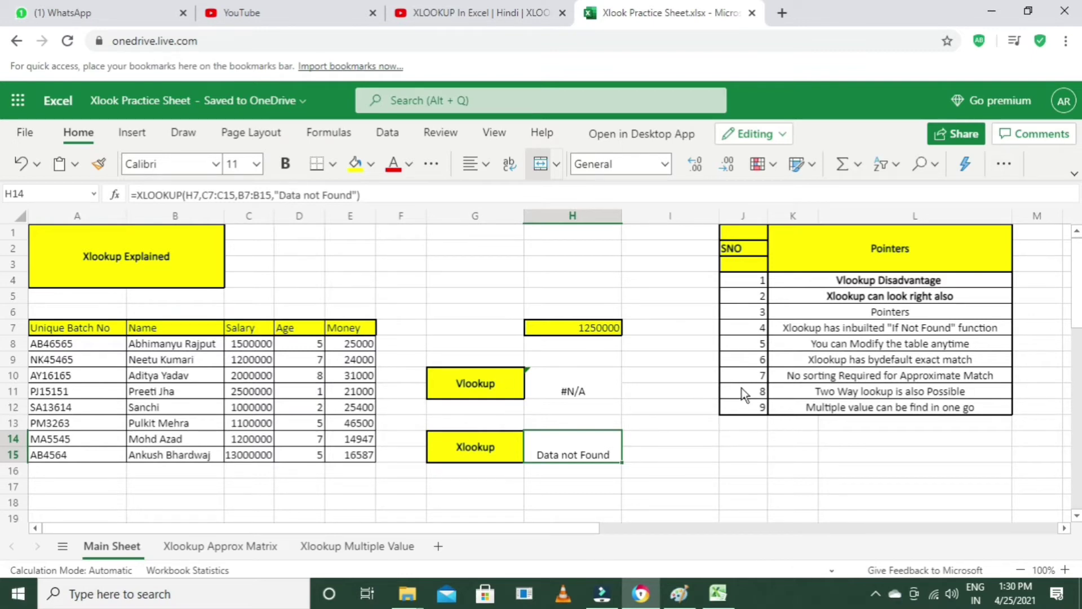
In desktop Excel, copy the Quantity header from E6 into I3 beside the quantity 70.
click(717, 593)
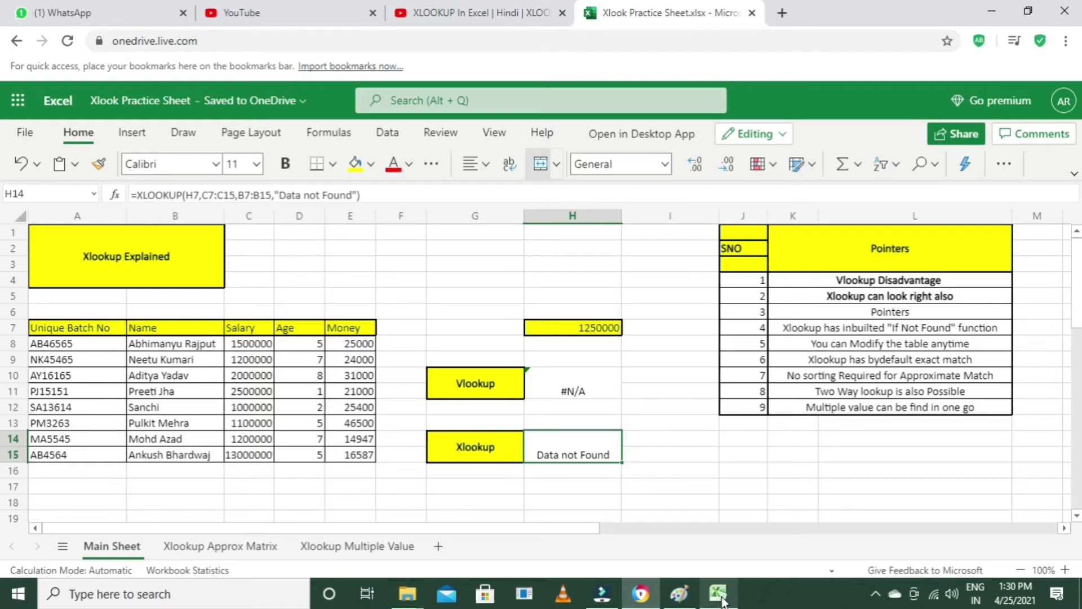
click(548, 462)
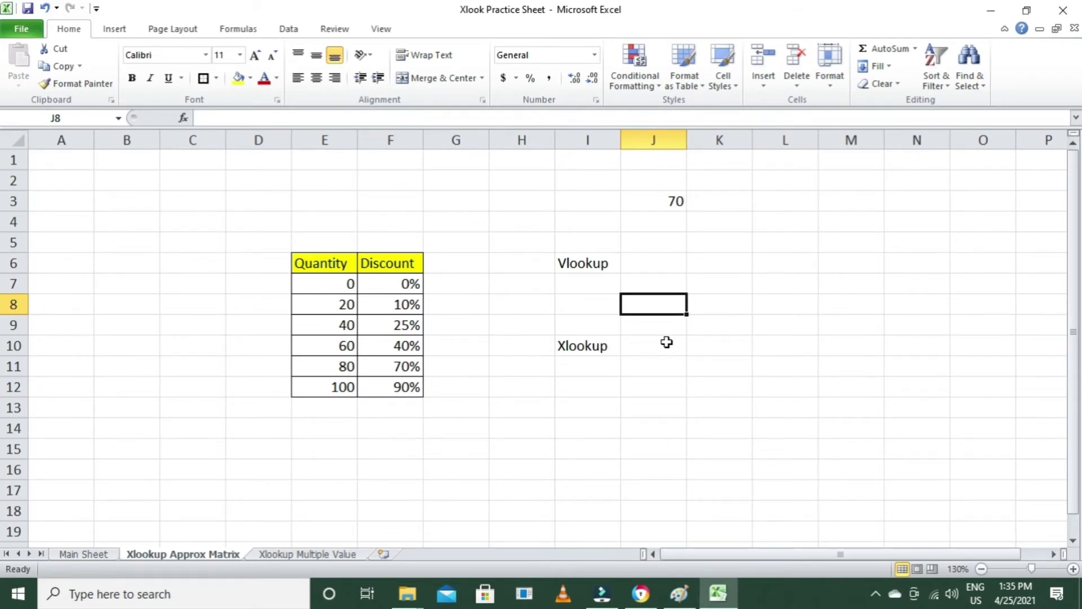
key(Up)
key(Up)
key(Up)
key(Up)
key(Up)
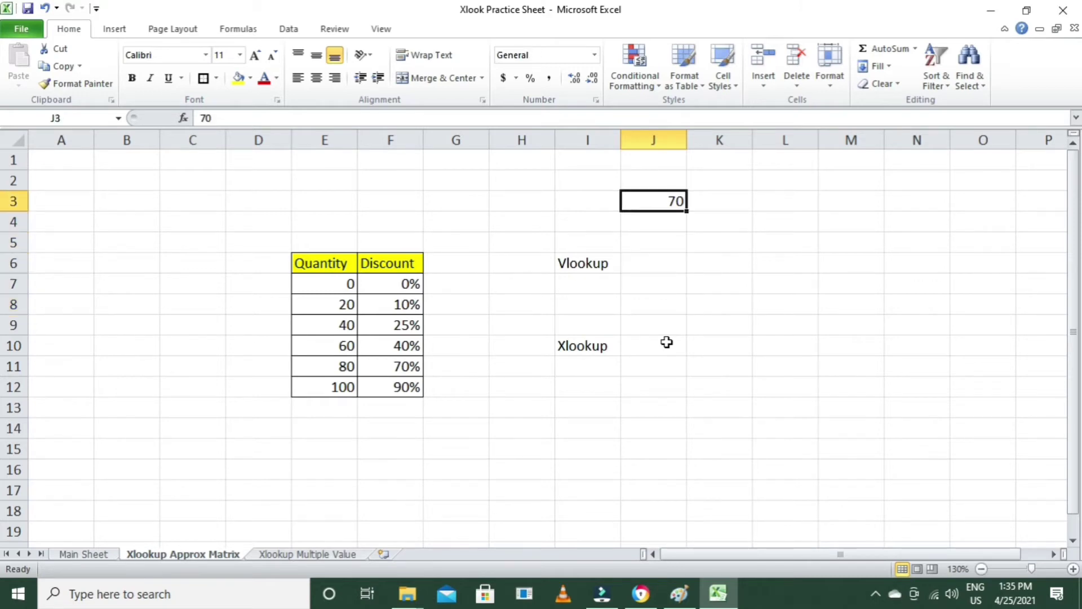
click(298, 263)
key(ctrl+c)
click(597, 203)
key(ctrl+v)
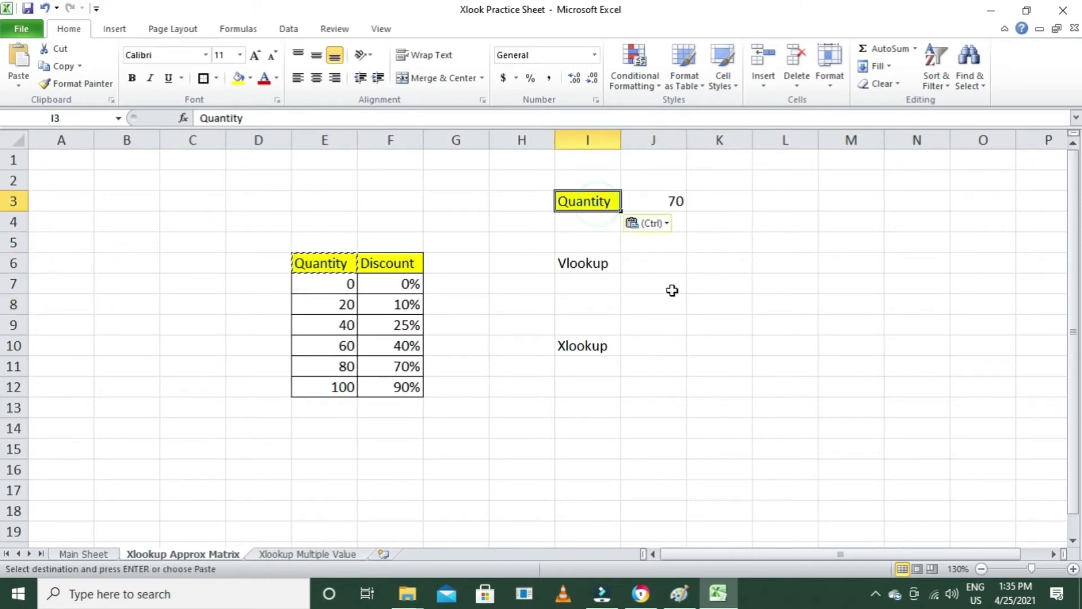
click(689, 269)
click(651, 263)
Enter =VLOOKUP(J3,E6:F12,2,1) in J6 to get the approximate-match discount, 40%.
text(=vl)
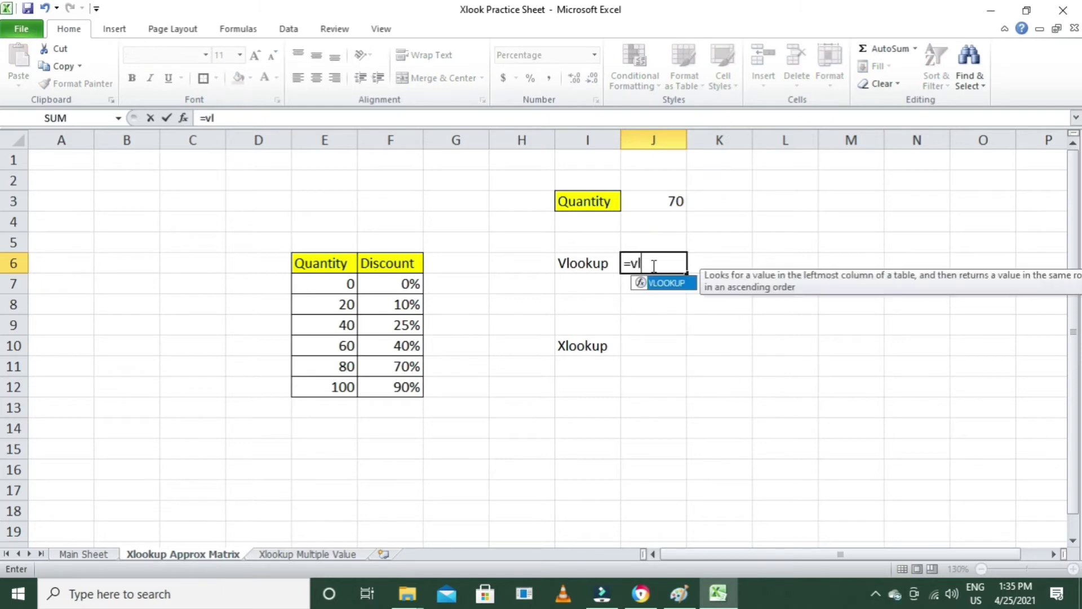
key(Tab)
key(Up)
key(Up)
key(Up)
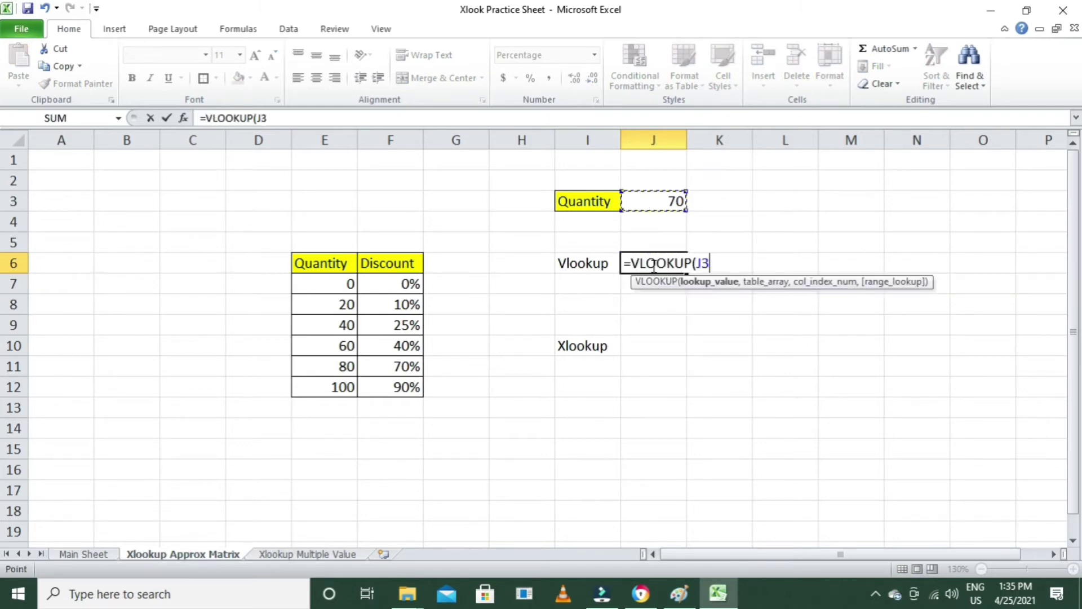
text(,)
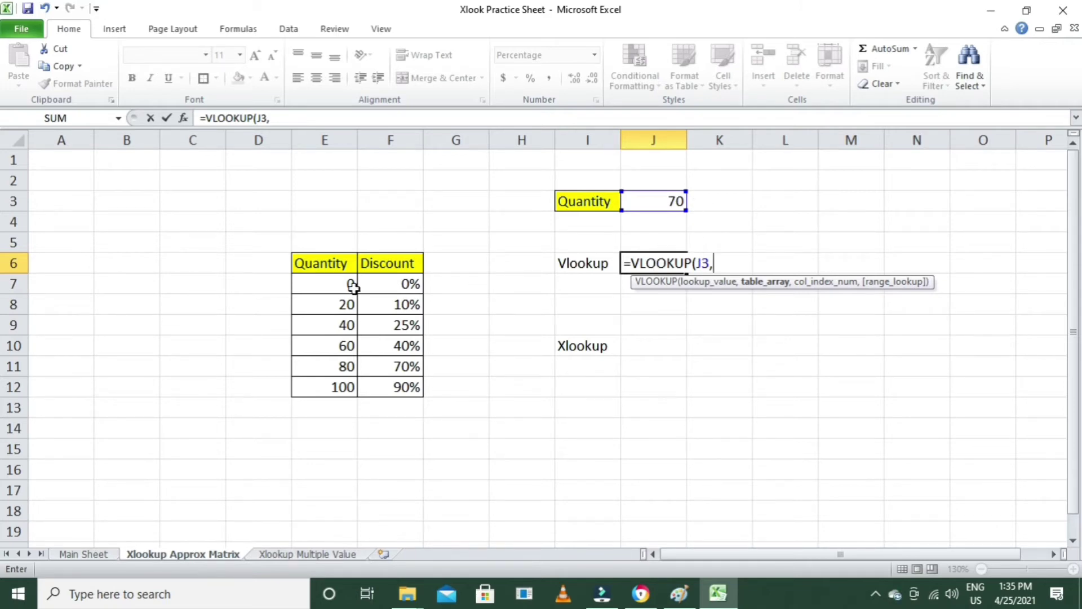
drag(332, 262, 409, 384)
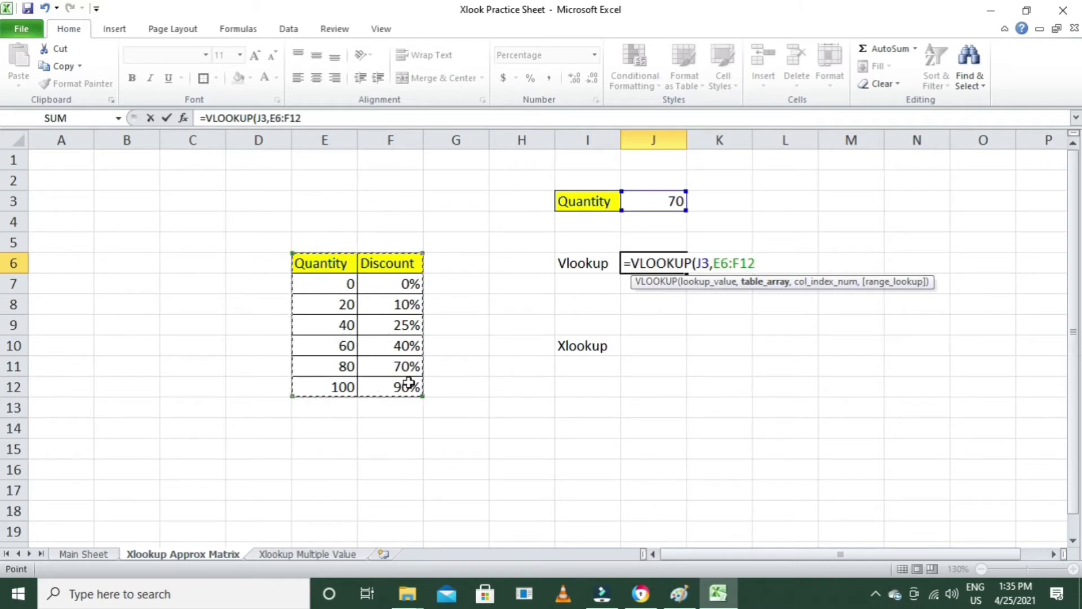
text(,)
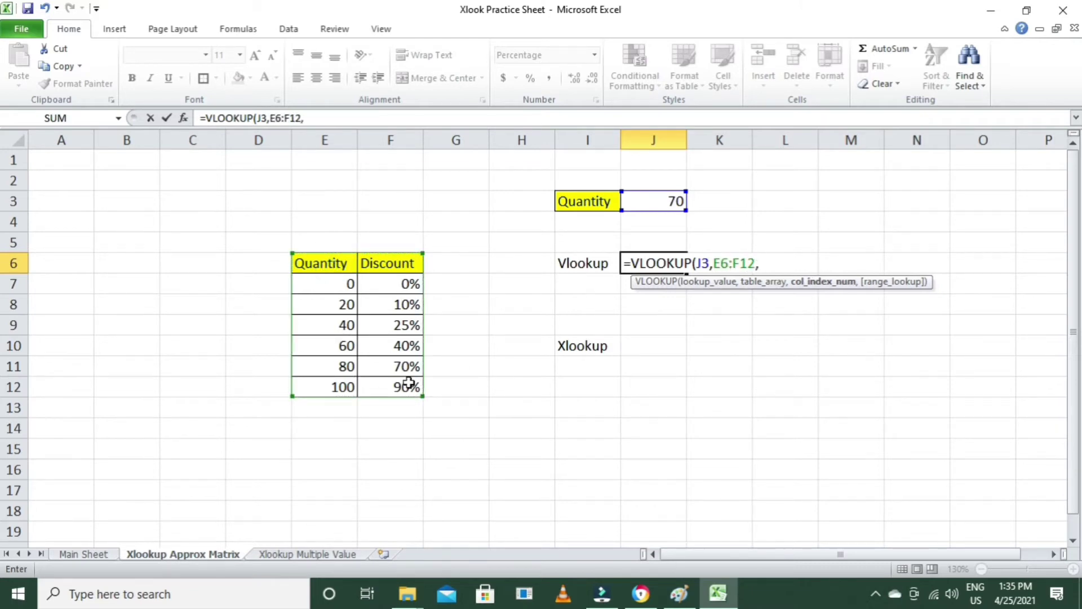
text(2)
text(,)
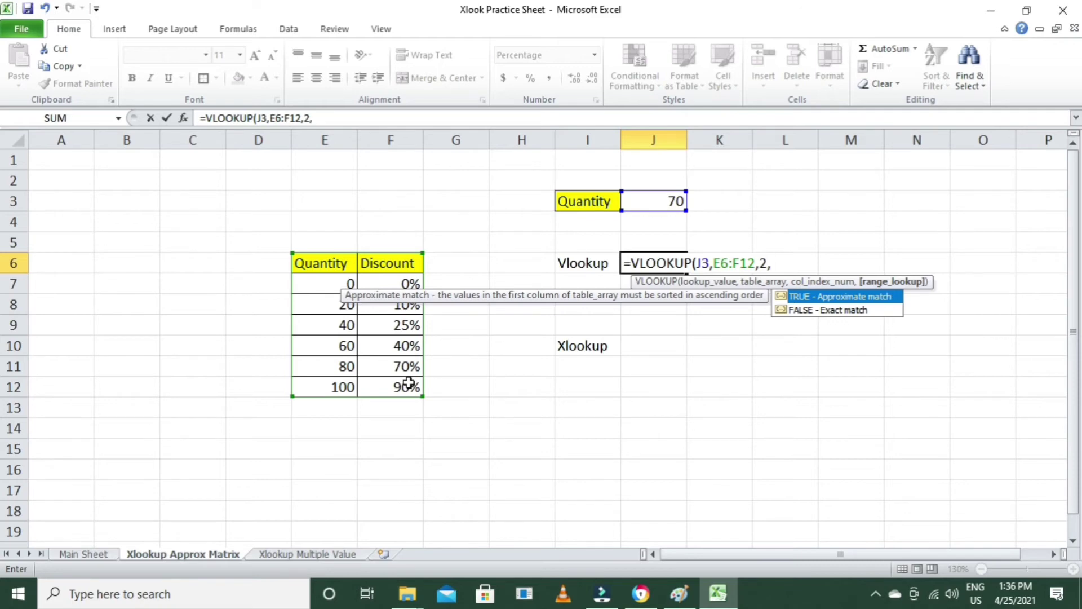
text(1)
key(Return)
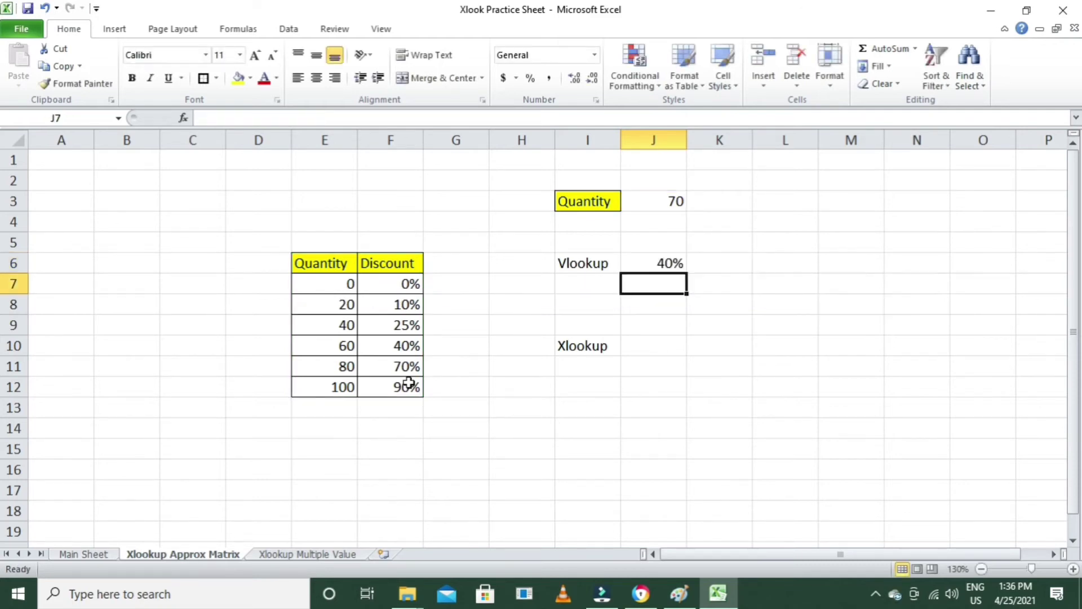
Check the VLOOKUP in J6, then try quantities 65 and 75 in J3.
click(649, 268)
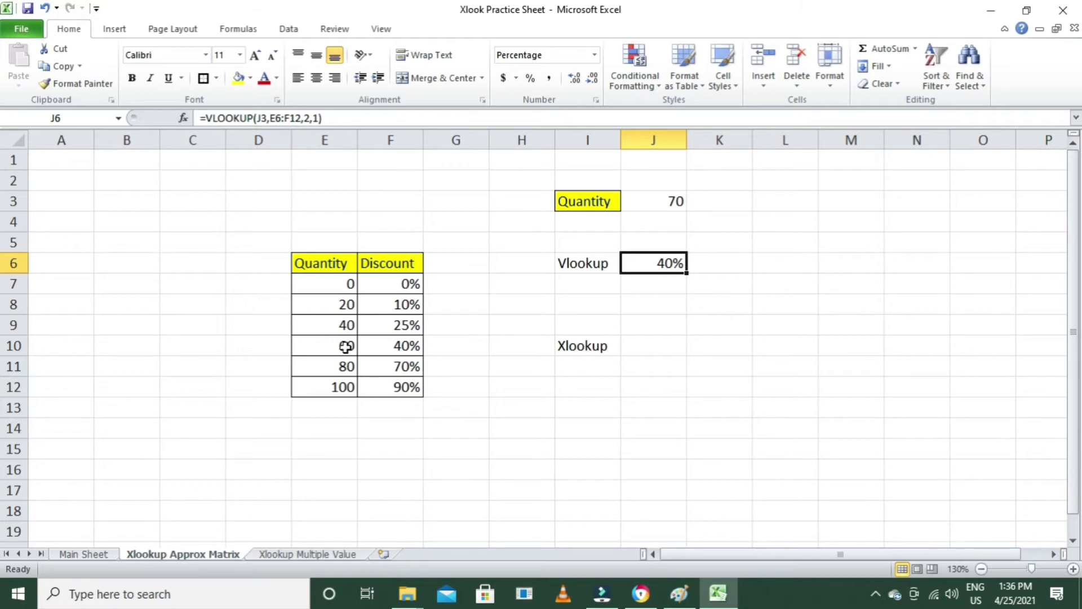
drag(342, 345, 396, 365)
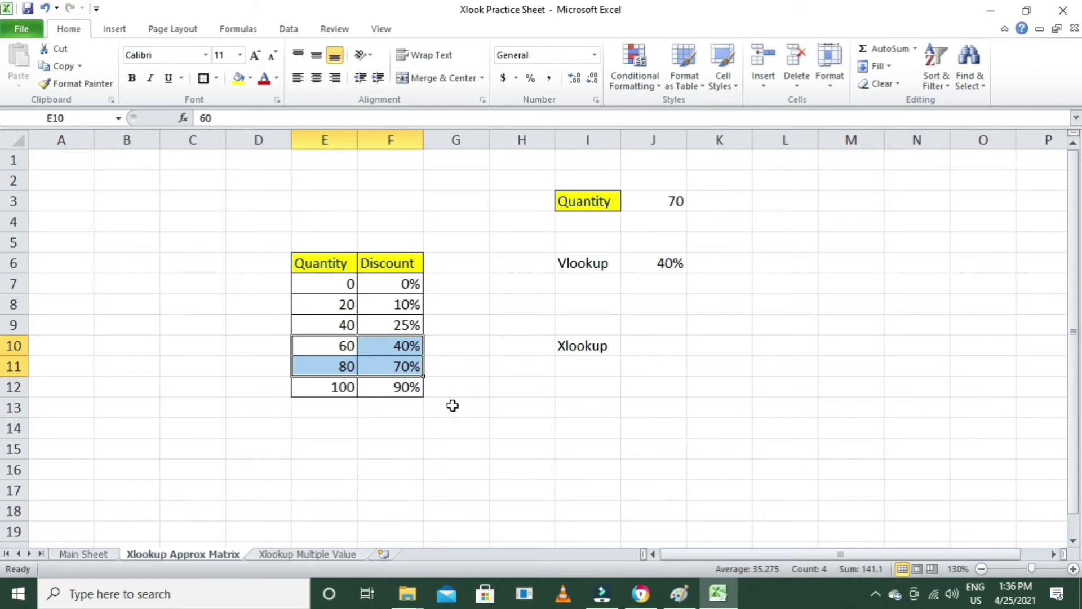
click(676, 204)
text(65)
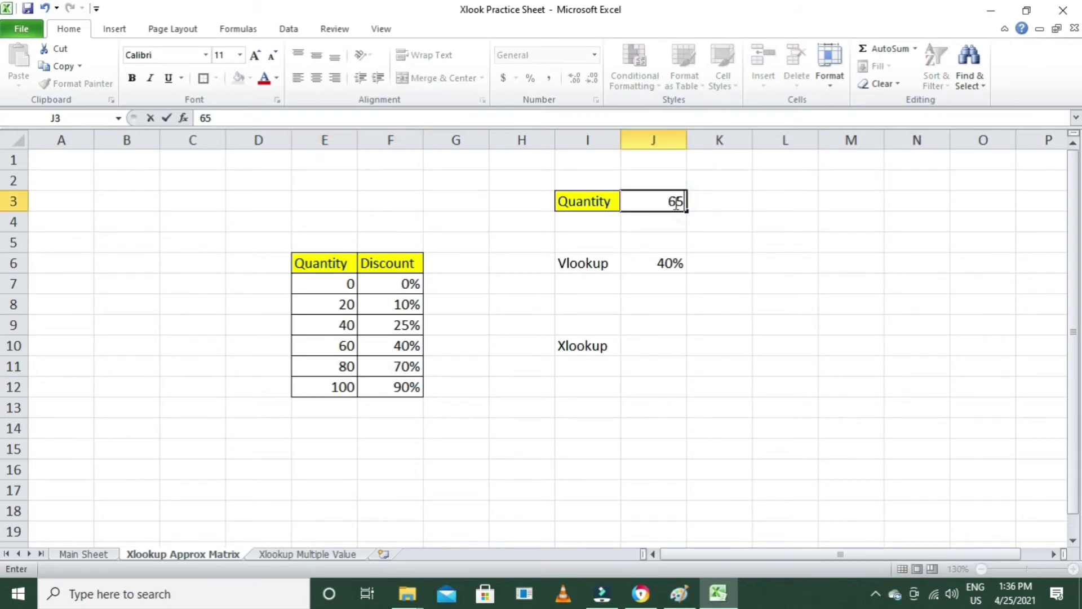
key(Return)
click(674, 202)
text(75)
key(Return)
Enter quantity 80 in J3 so VLOOKUP returns 70%, and move to the Vlookup label in I6.
click(675, 202)
text(80)
key(Return)
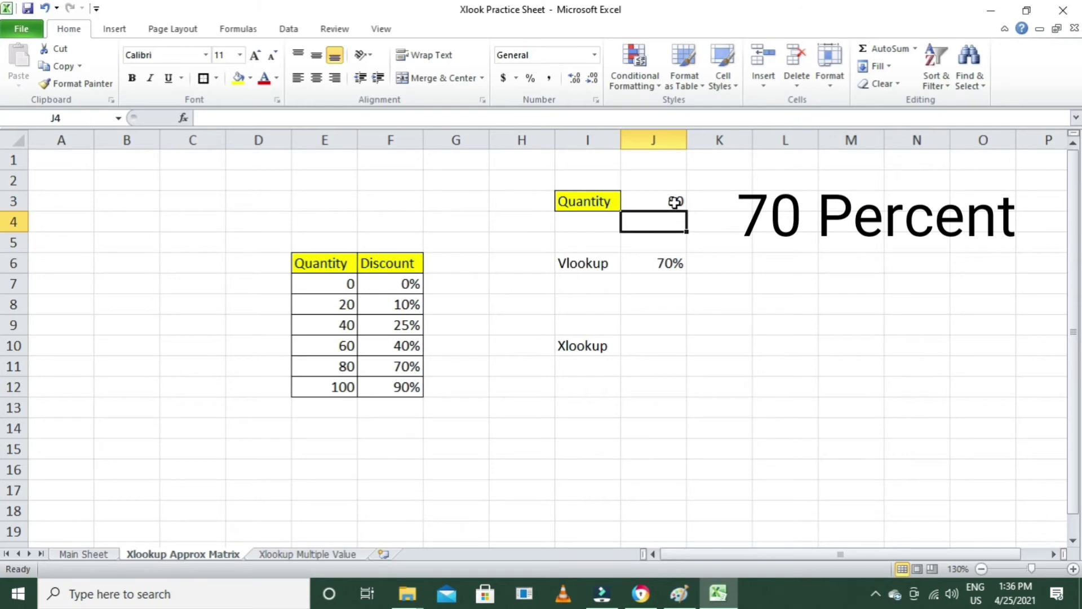
click(675, 202)
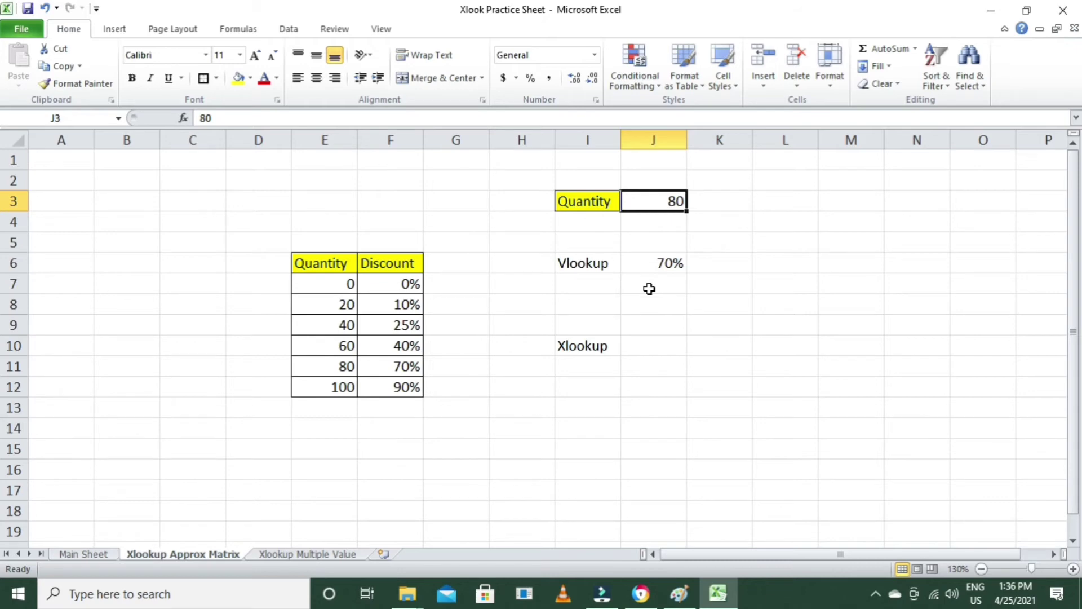
key(Down)
key(Down)
key(Down)
key(Left)
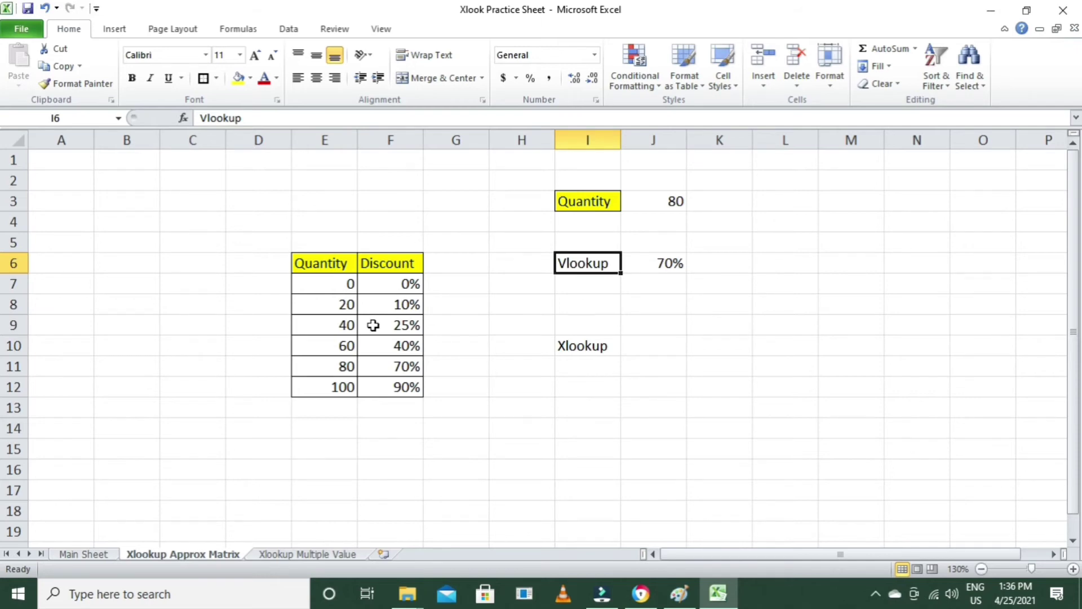
Step through the discount table's quantity column and across to the Vlookup label in I6.
click(322, 284)
key(Down)
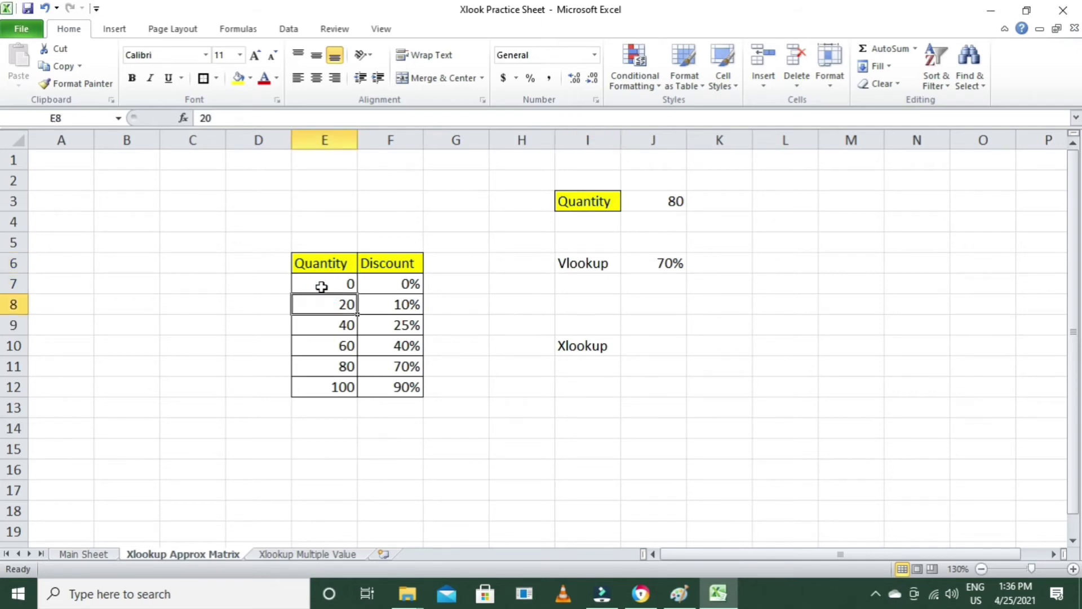
key(Down)
key(Down)
key(Down)
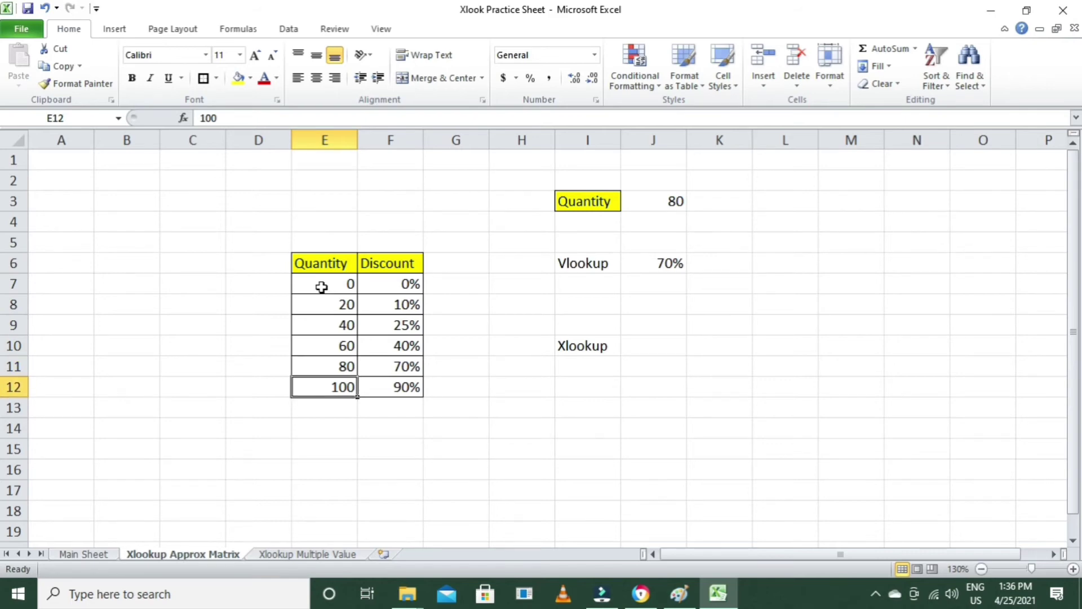
key(Up)
key(Up)
key(Up)
key(Up)
key(Right)
key(Left)
key(Up)
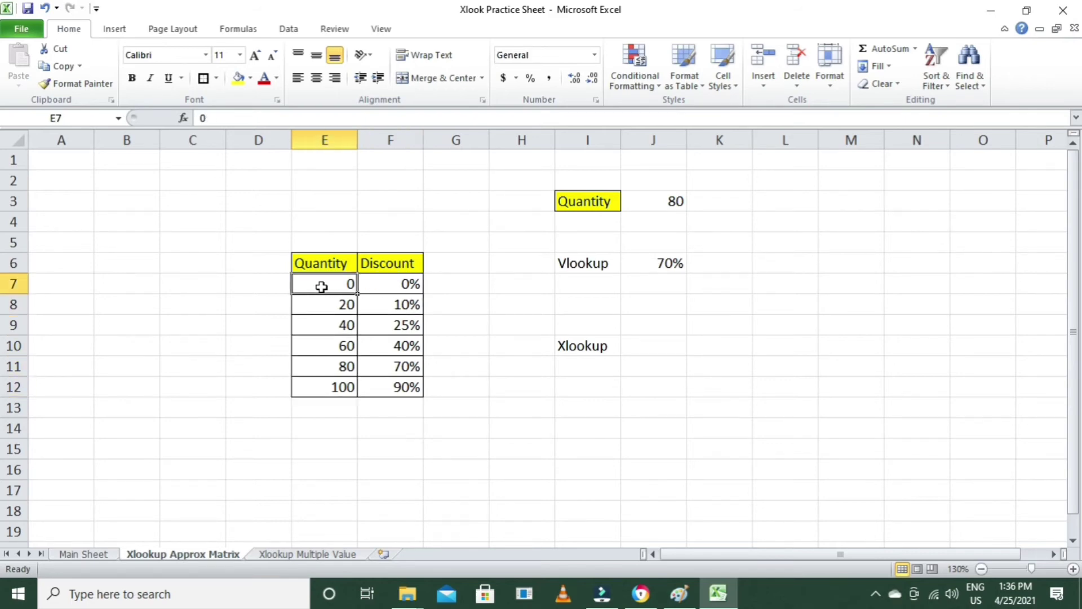
key(Down)
key(Up)
key(Right)
key(Right)
key(Right)
key(Right)
key(Up)
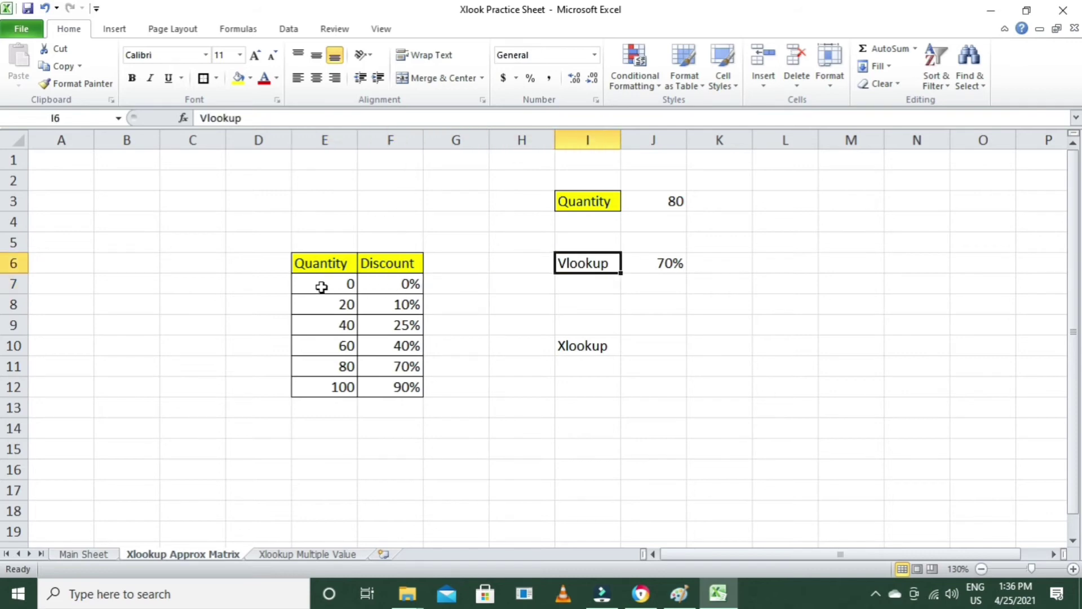
key(Right)
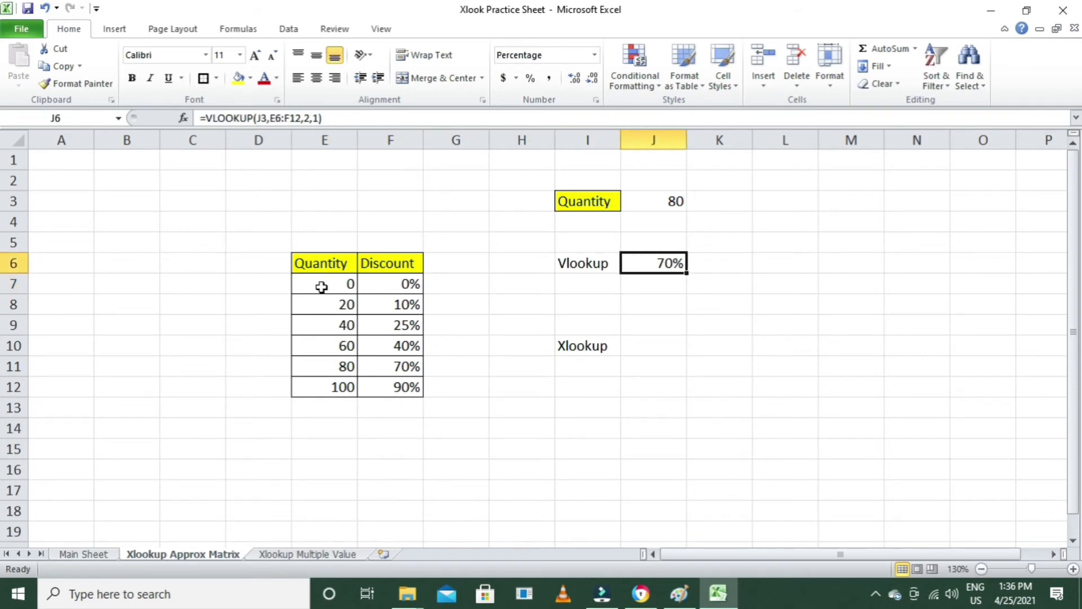
Copy the 40 / 25% row into A9:B9 as a temporary holding spot.
key(Left)
key(Left)
key(Left)
key(Left)
key(Down)
key(Down)
key(Left)
key(Left)
key(Down)
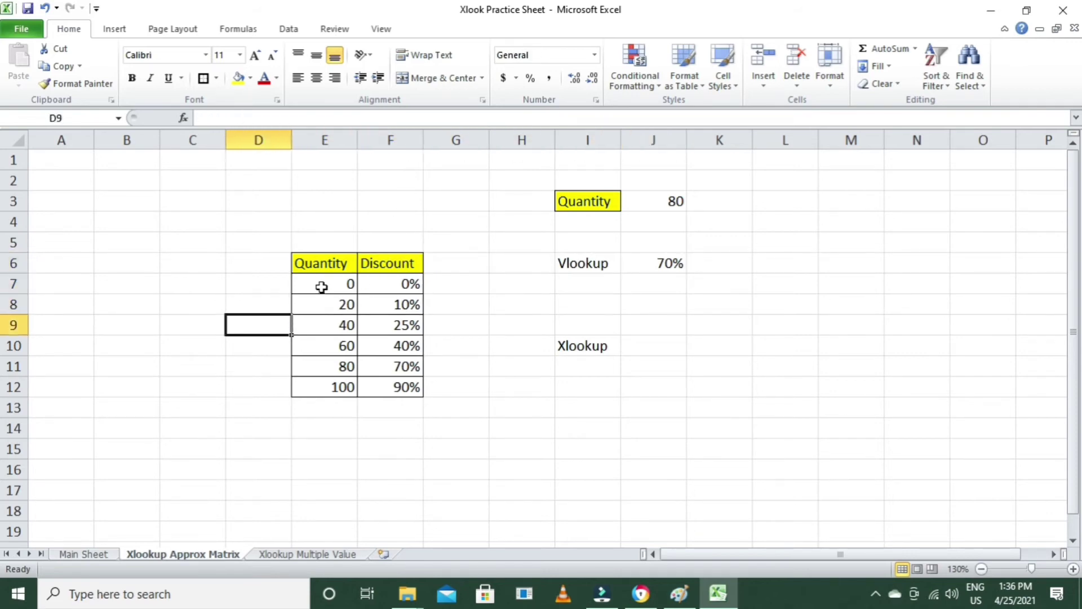
key(Right)
key(Left)
key(Right)
key(shift+Right)
key(ctrl+c)
key(Home)
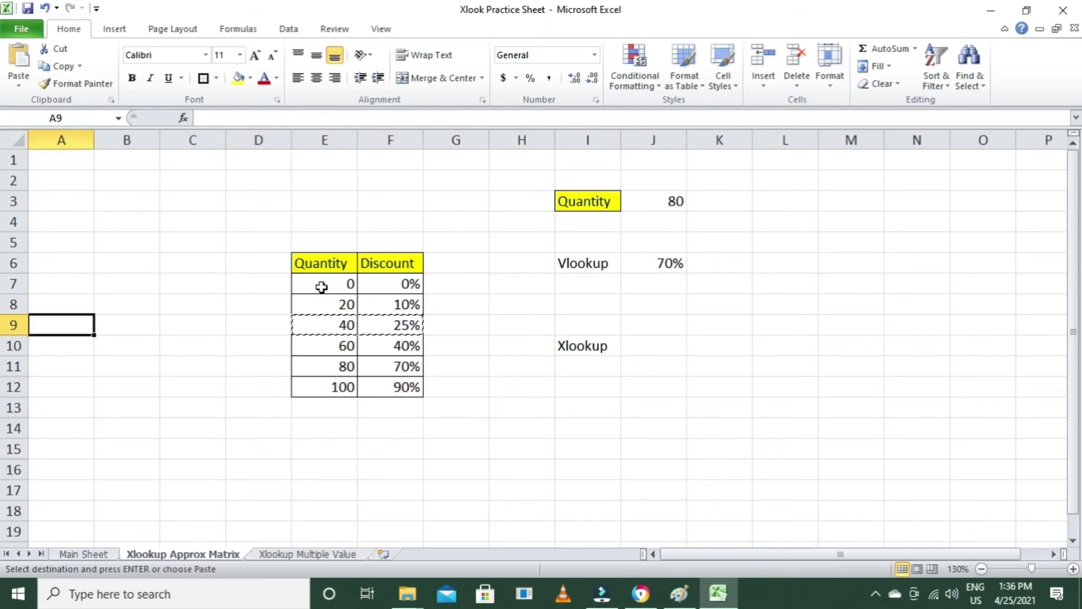
key(ctrl+v)
Move the 20 / 10% row down one row into row 9.
key(Right)
key(Right)
key(Up)
key(Right)
key(Right)
key(shift+Right)
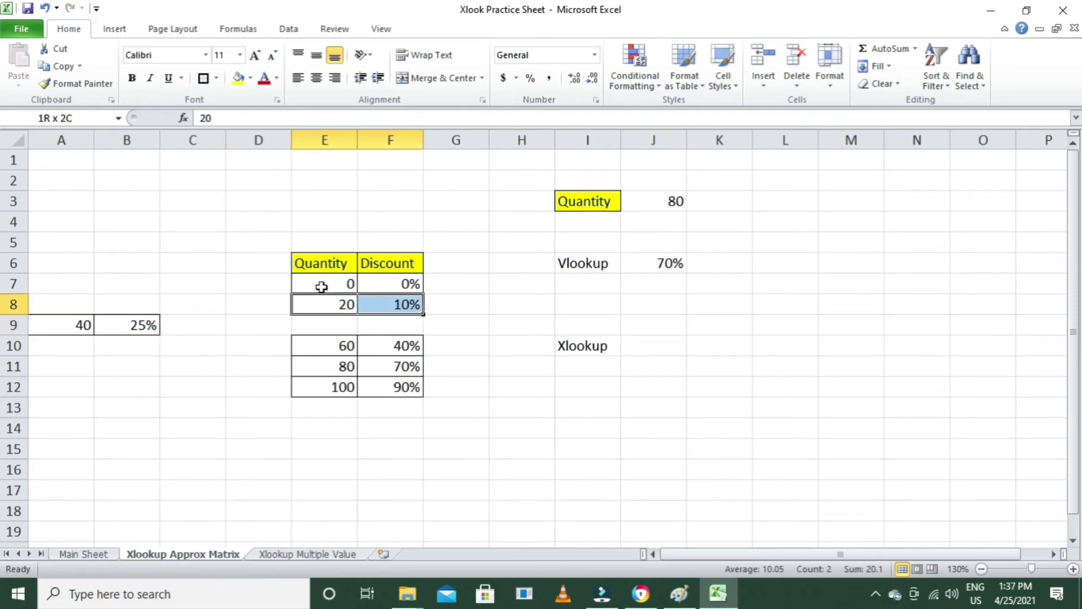
key(ctrl+x)
key(Down)
key(ctrl+v)
key(Left)
key(Left)
key(Left)
key(Left)
Move the held 40 / 25% cells into the empty row 8 of the table.
key(Up)
key(Down)
key(shift+Right)
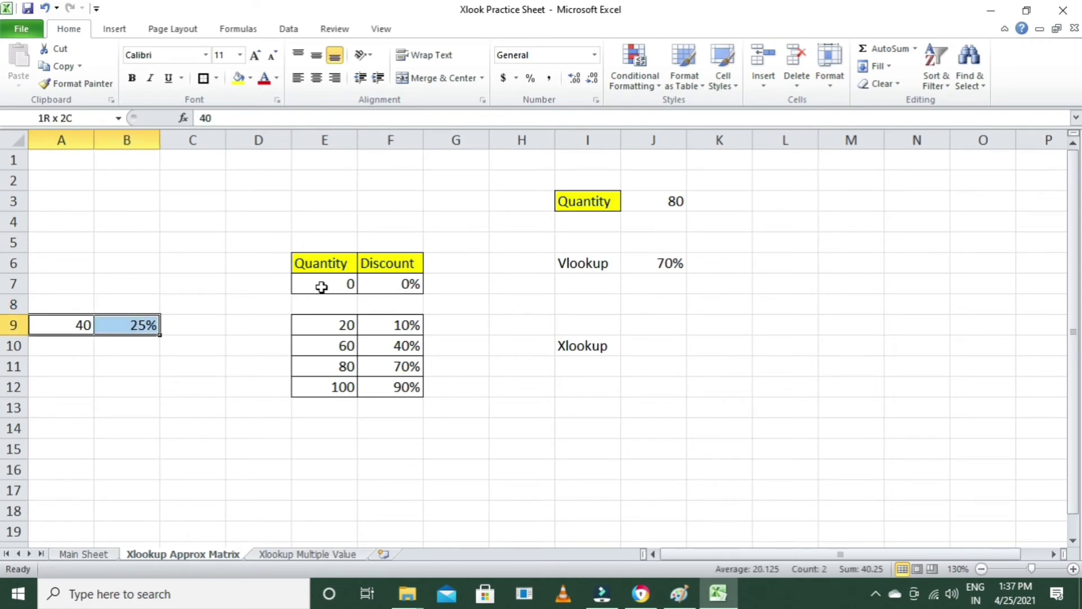
key(ctrl+x)
key(ctrl+Up)
key(Right)
key(Right)
key(Right)
key(Down)
key(Down)
key(Down)
key(Down)
key(Right)
key(Down)
key(Right)
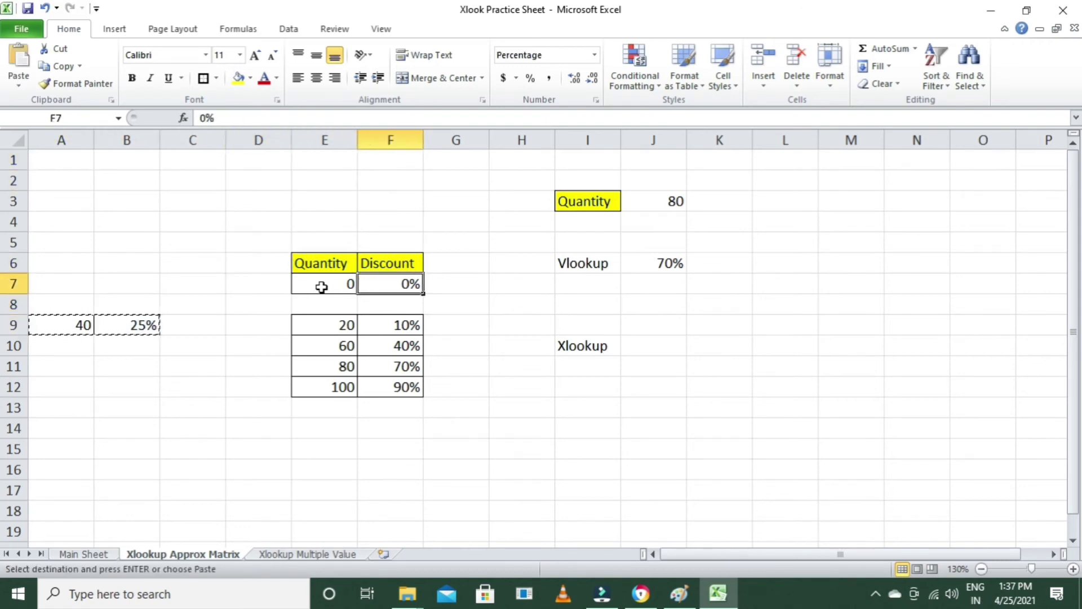
key(Down)
key(Left)
key(ctrl+v)
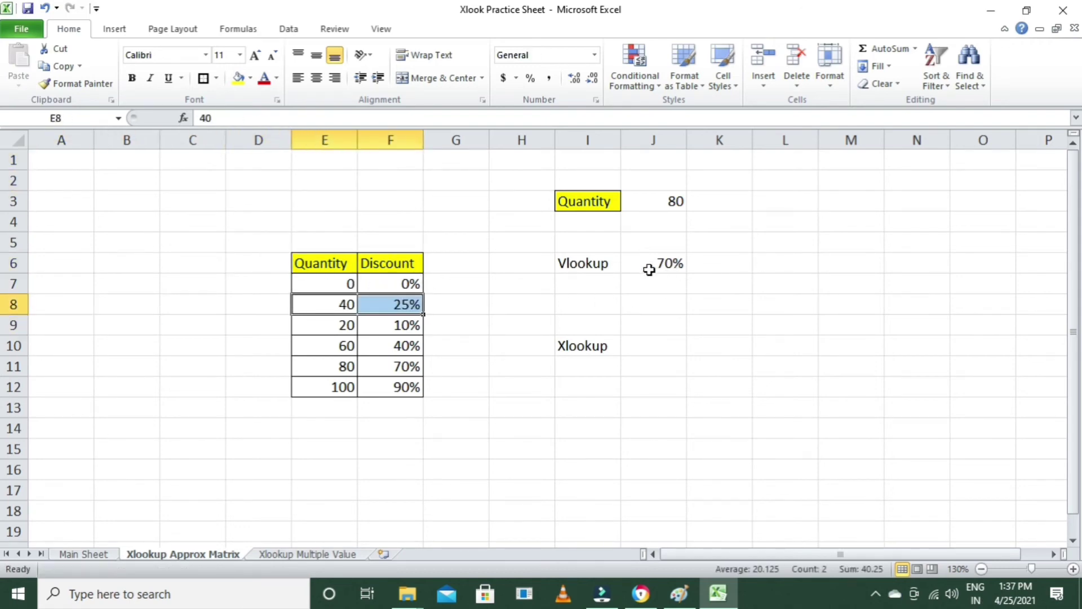
Enter quantity 25, then 40, in J3 and highlight the unsorted quantities E7:E12.
click(659, 203)
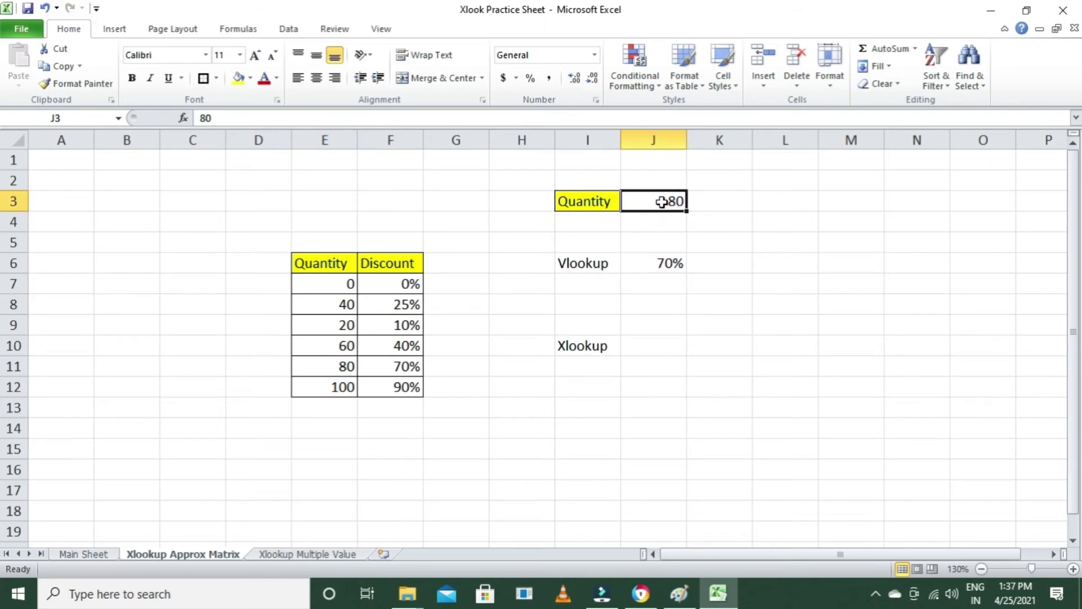
text(25)
key(Return)
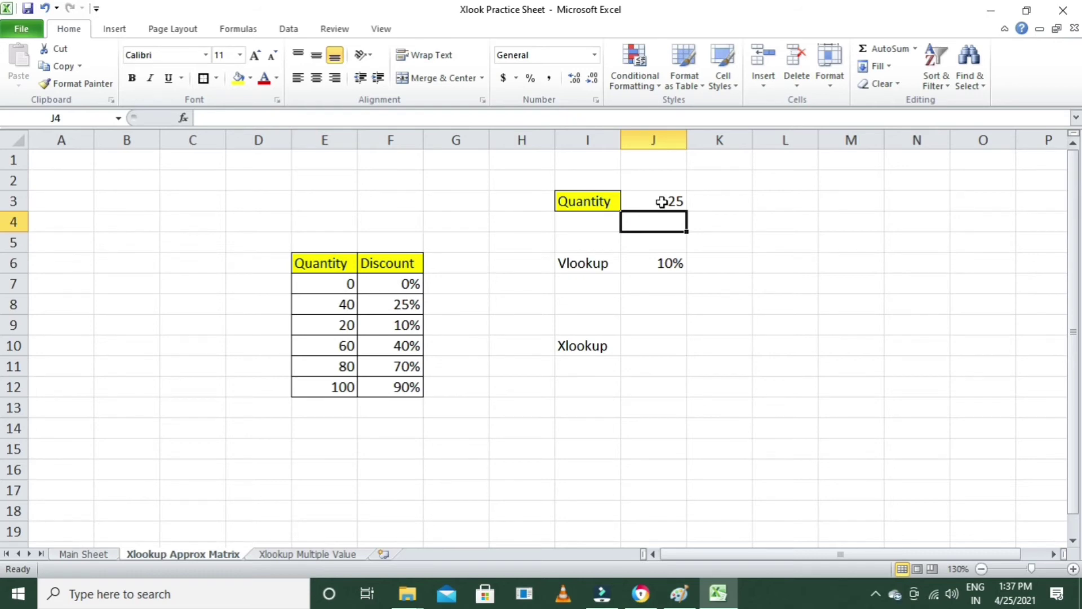
click(661, 202)
text(40)
key(Return)
drag(338, 281, 337, 387)
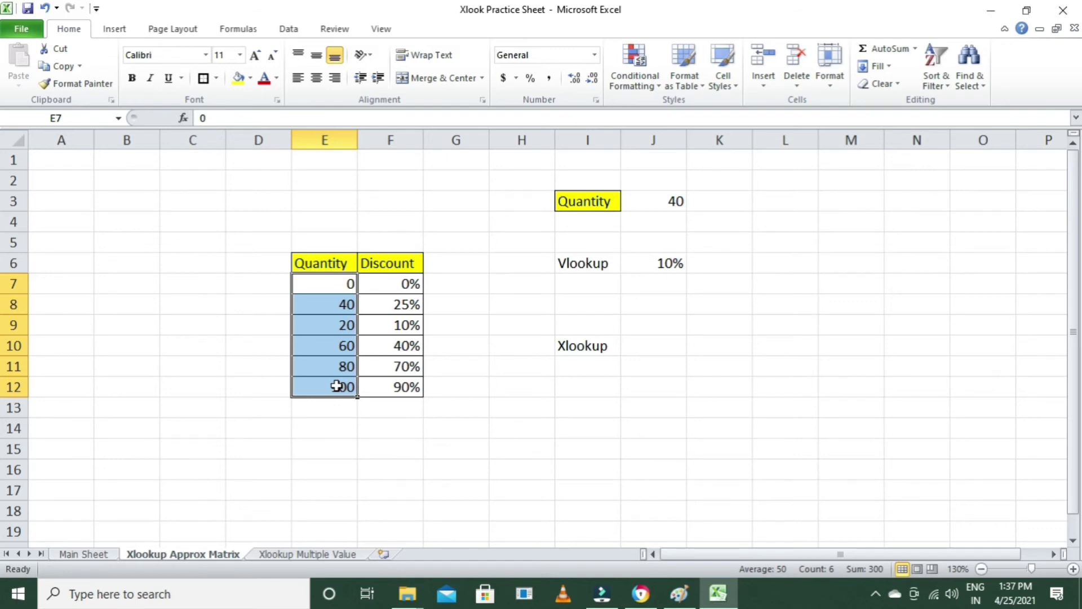
Enter =XLOOKUP(J3,E6:E12,F6:F12,-1) in J10, returning 25% for quantity 40.
click(666, 353)
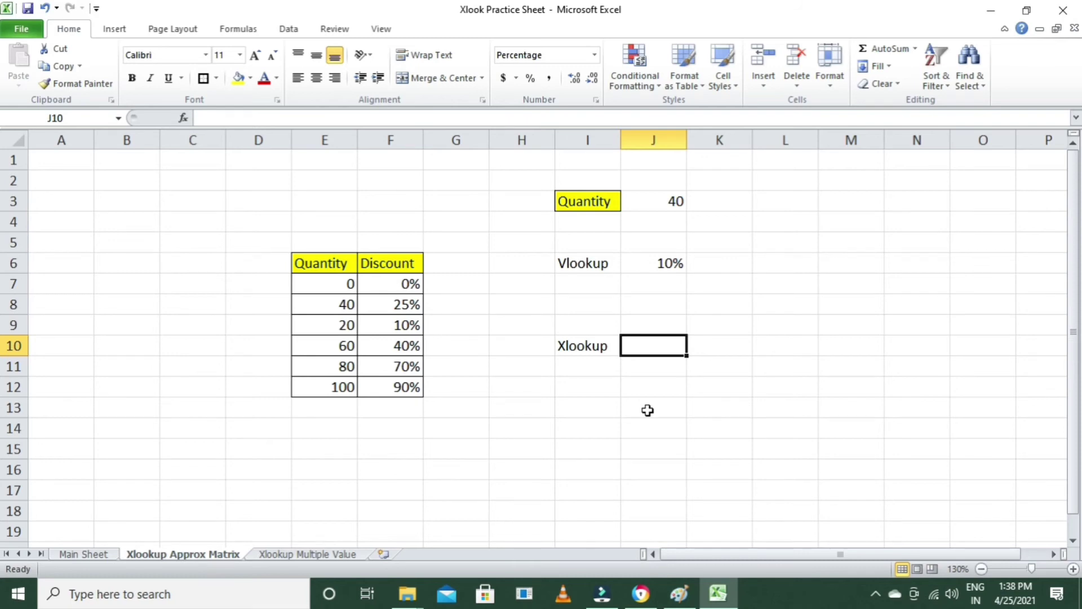
text(=)
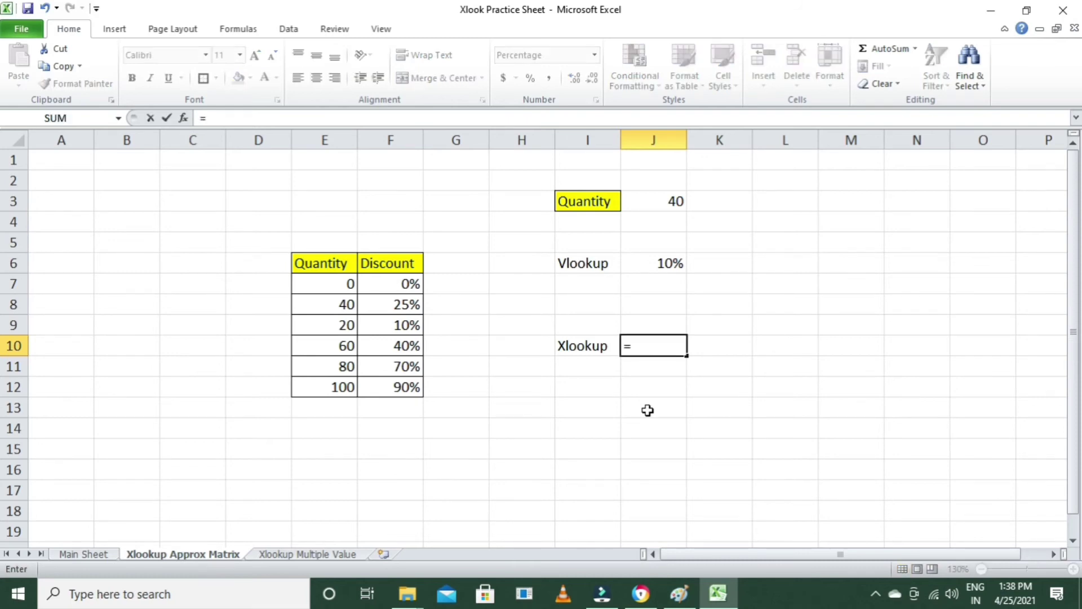
text(xl)
key(Tab)
key(Up)
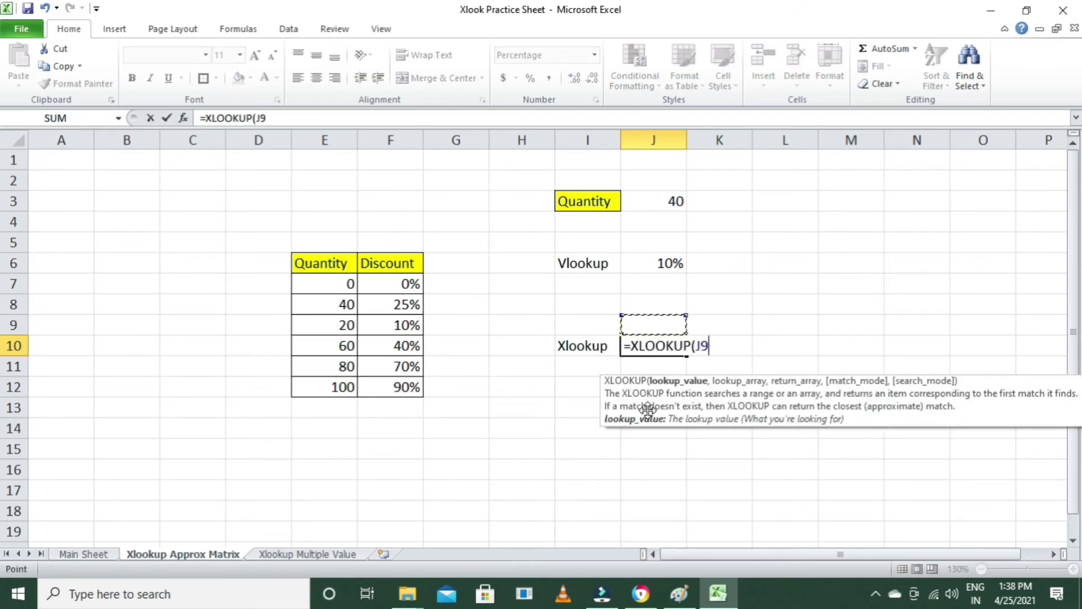
key(Up)
key(Up)
key(Up)
key(Up)
key(Up)
key(Up)
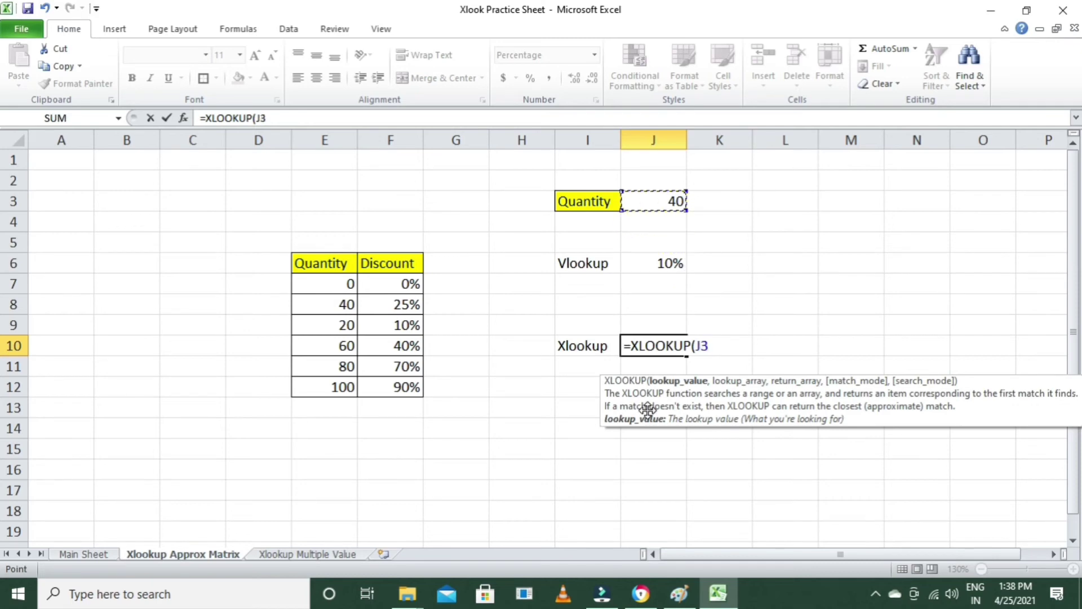
text(,)
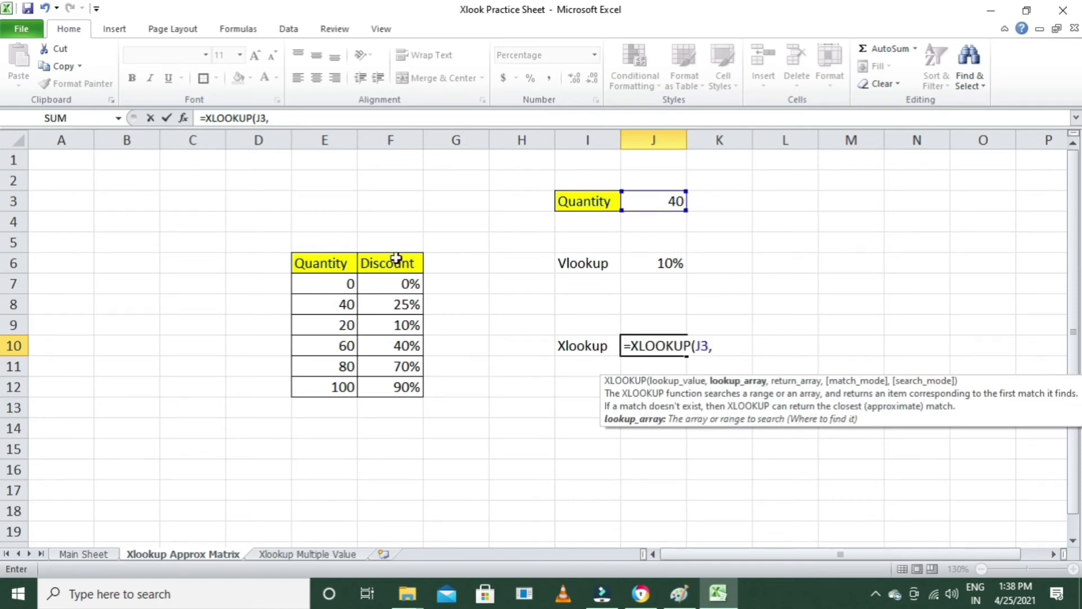
drag(327, 260, 328, 386)
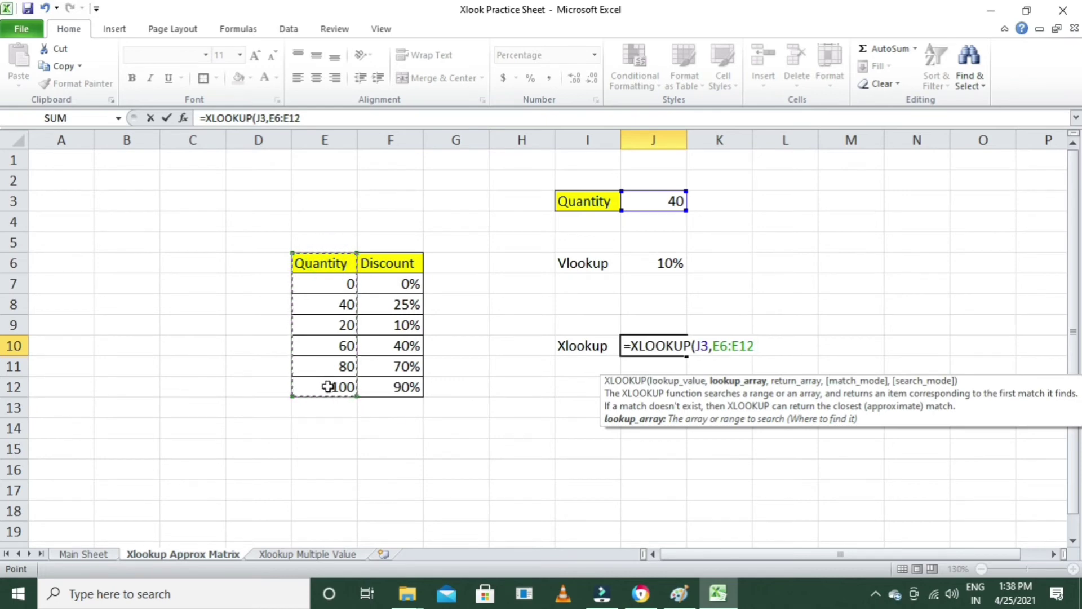
text(,)
click(395, 269)
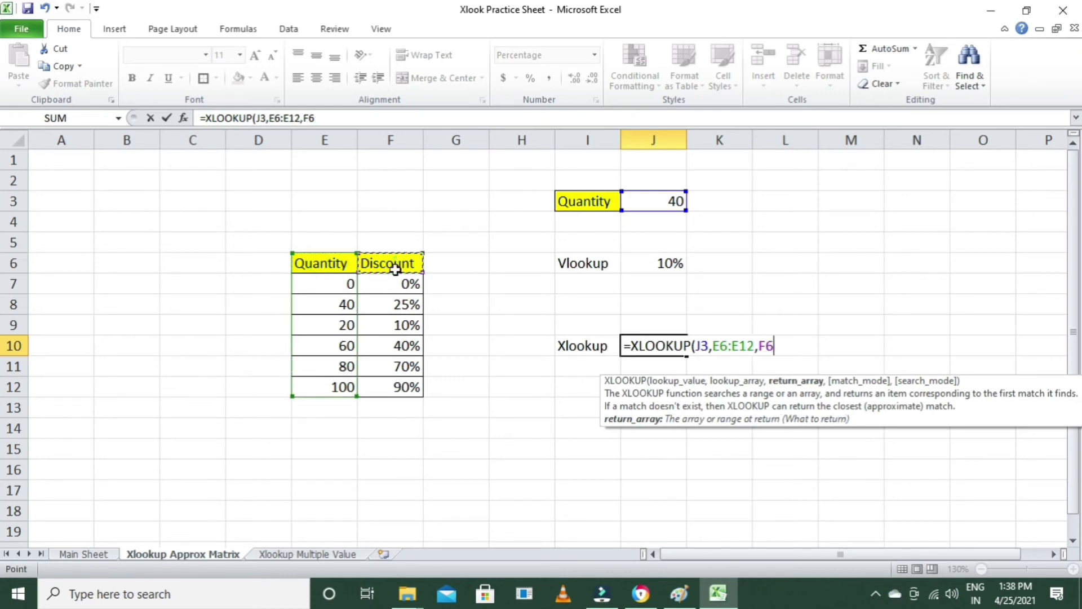
drag(395, 270, 393, 382)
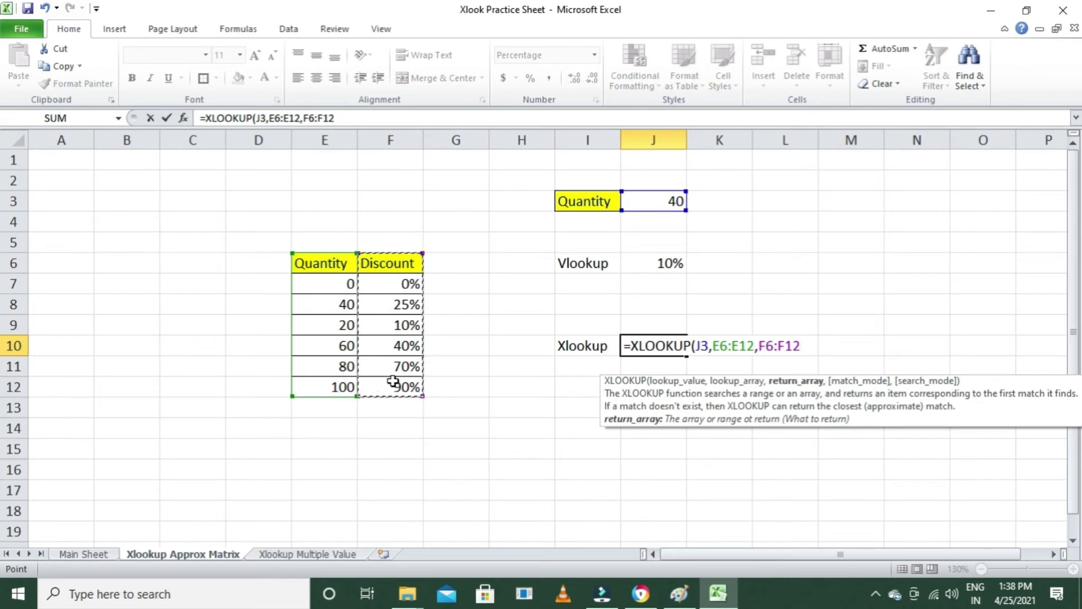
text(,)
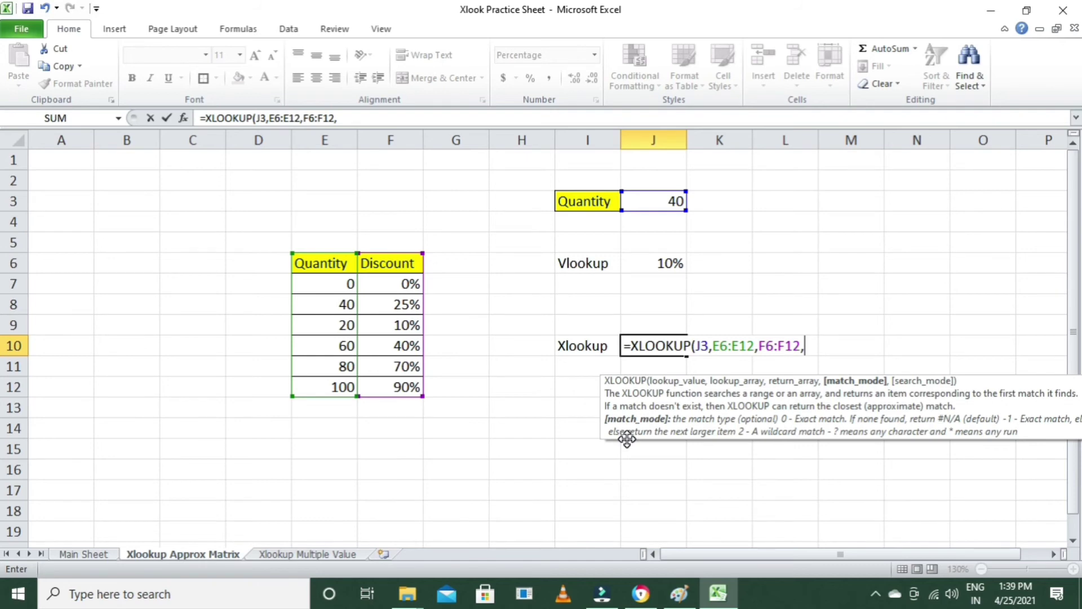
text(-1)
text())
key(Return)
key(Up)
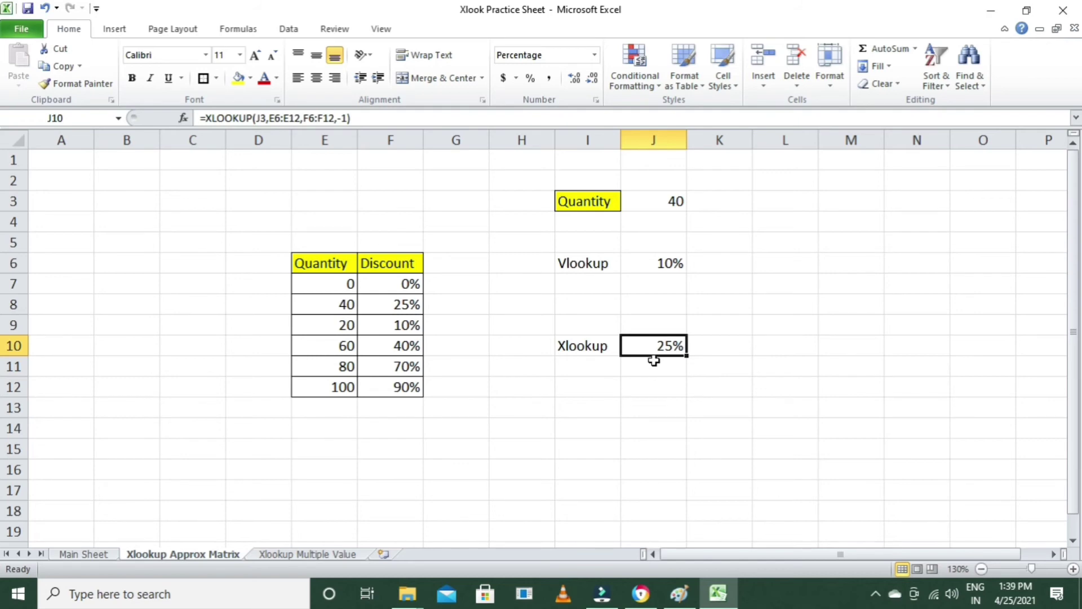
Enter 39 in J3 and compare the XLOOKUP and VLOOKUP formulas against the discount table.
click(676, 201)
text(39)
key(Return)
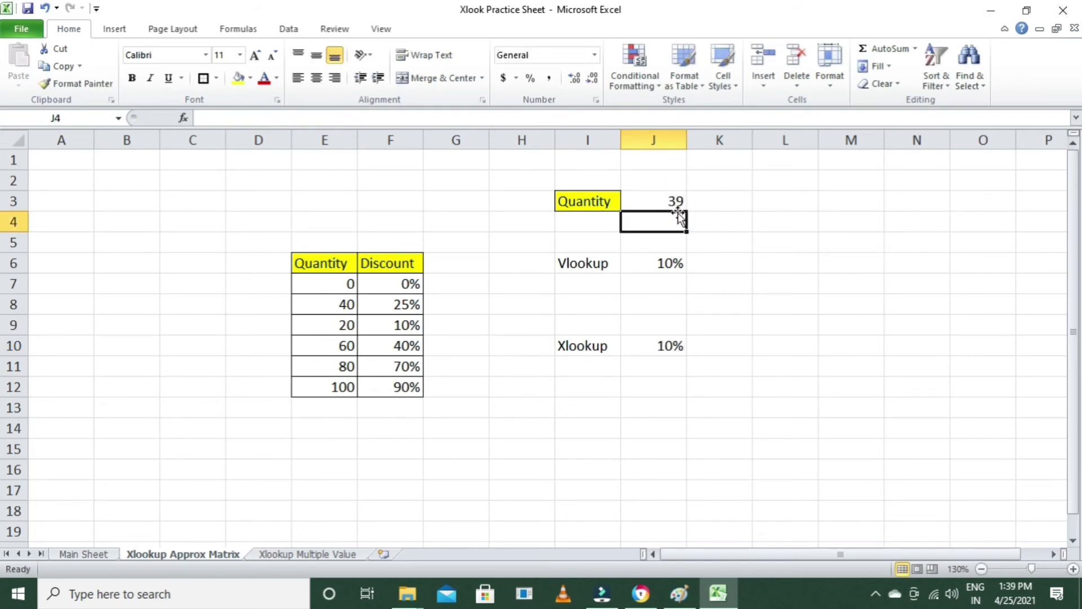
click(676, 345)
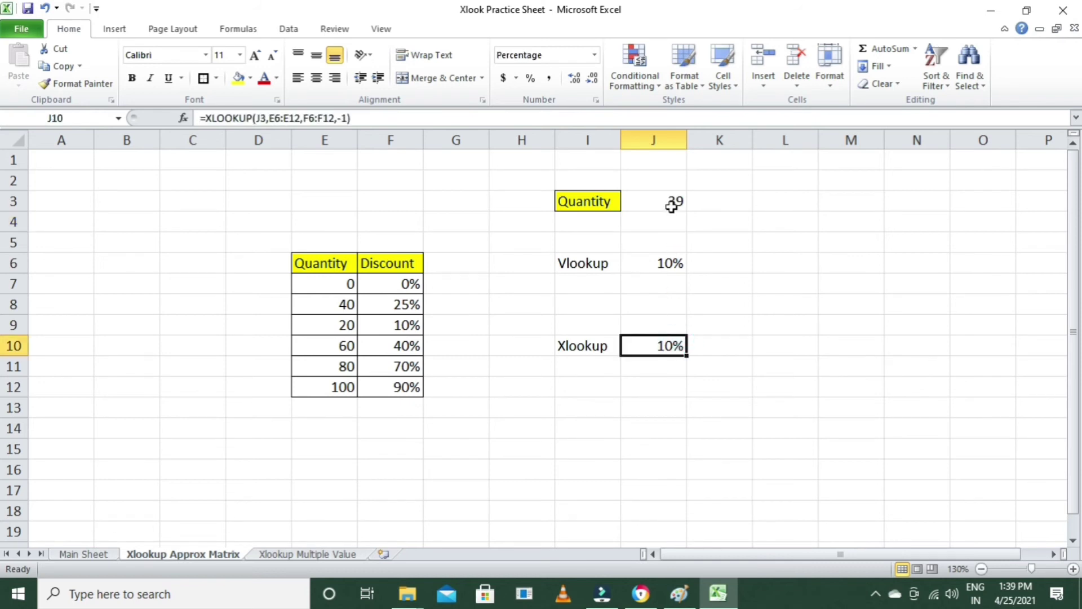
click(666, 261)
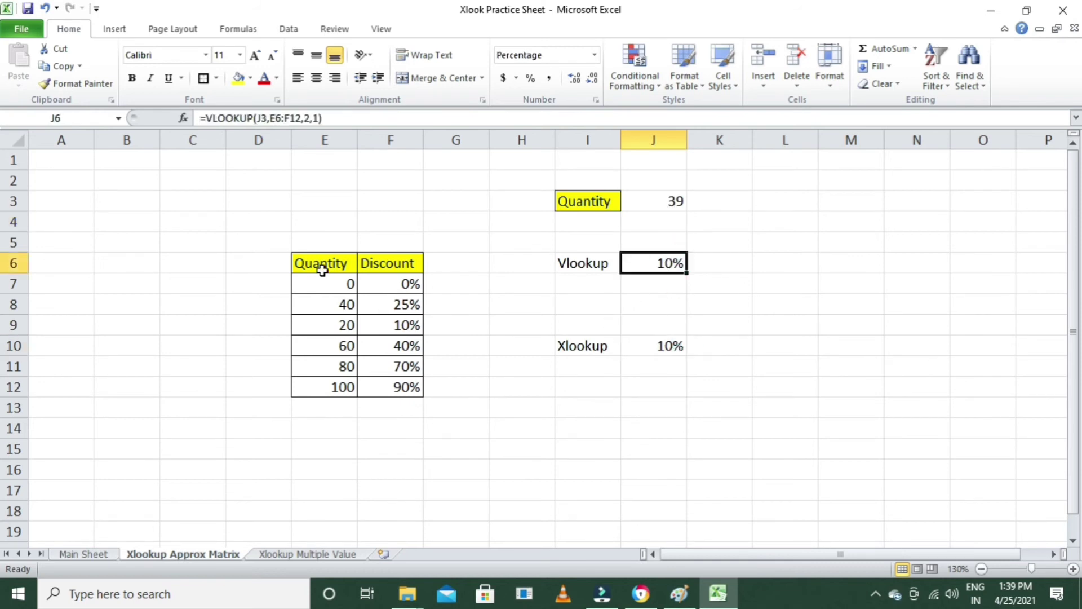
drag(322, 270, 379, 379)
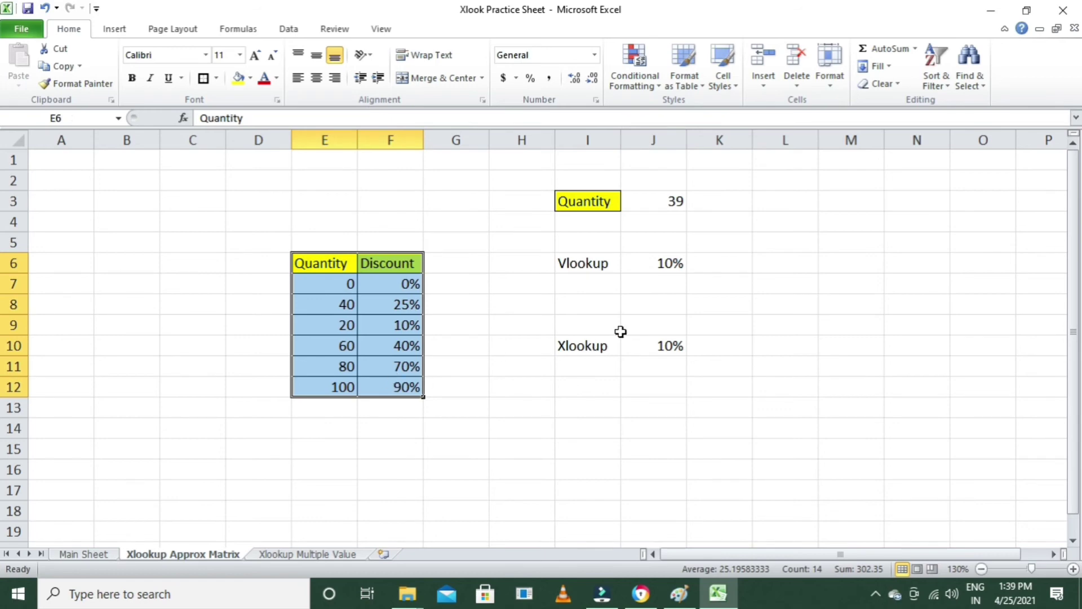
click(666, 264)
Try quantities 60, 70 and 80 in J3 against the table's 60–100 rows.
key(Up)
key(Up)
key(Up)
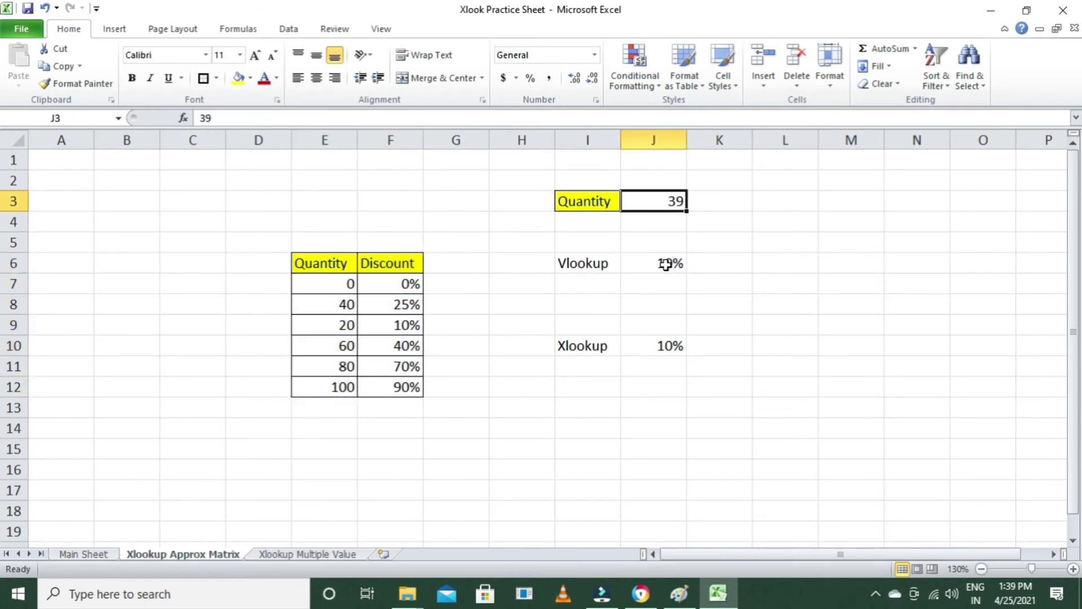
text(60)
key(Return)
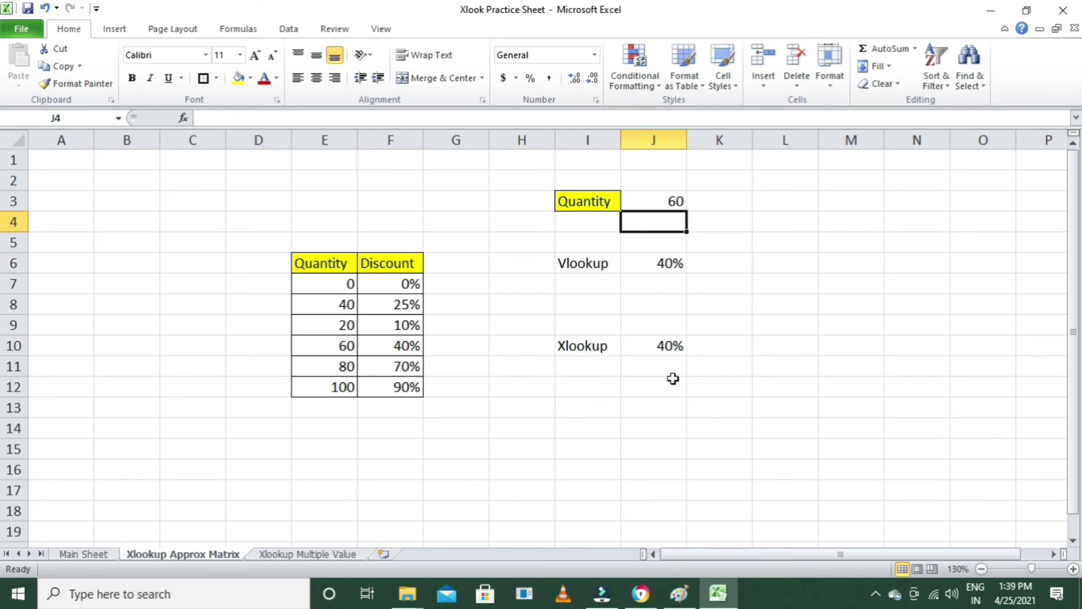
drag(336, 345, 403, 387)
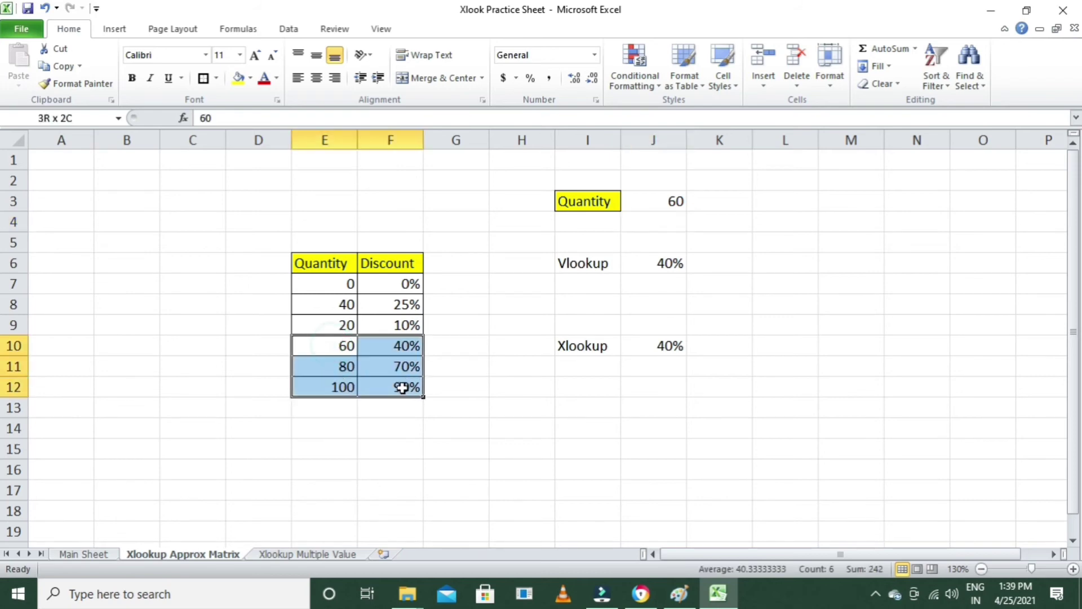
click(675, 202)
text(70)
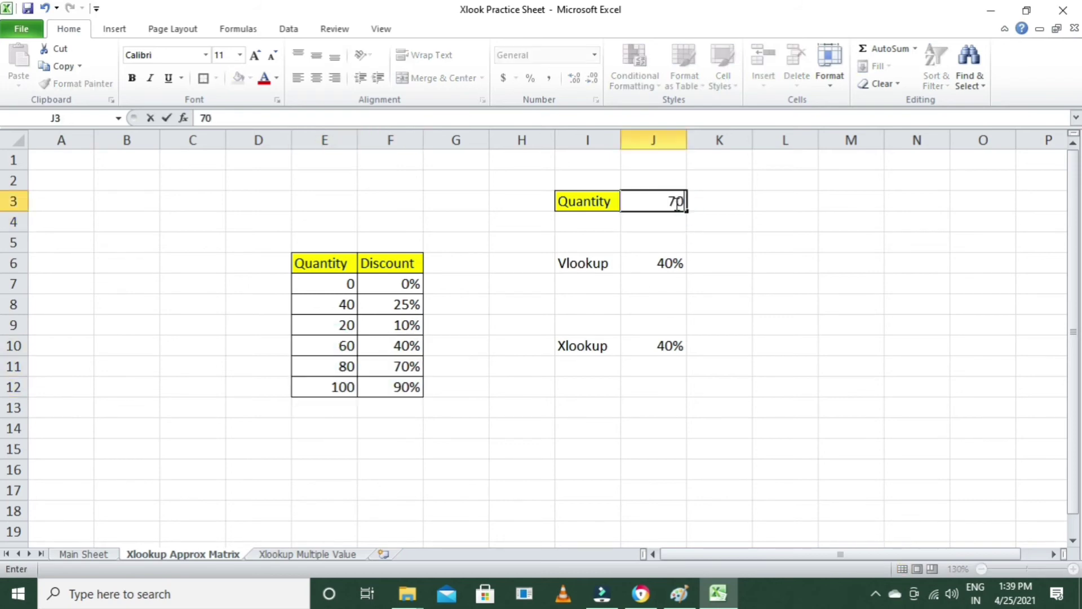
key(Return)
click(675, 203)
text(80)
key(Return)
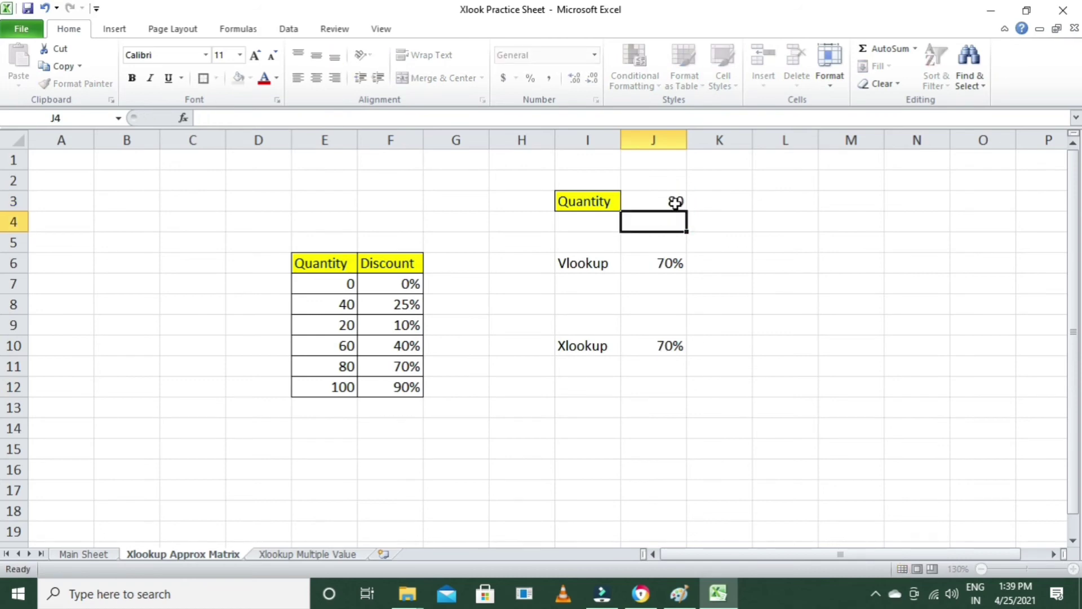
click(675, 203)
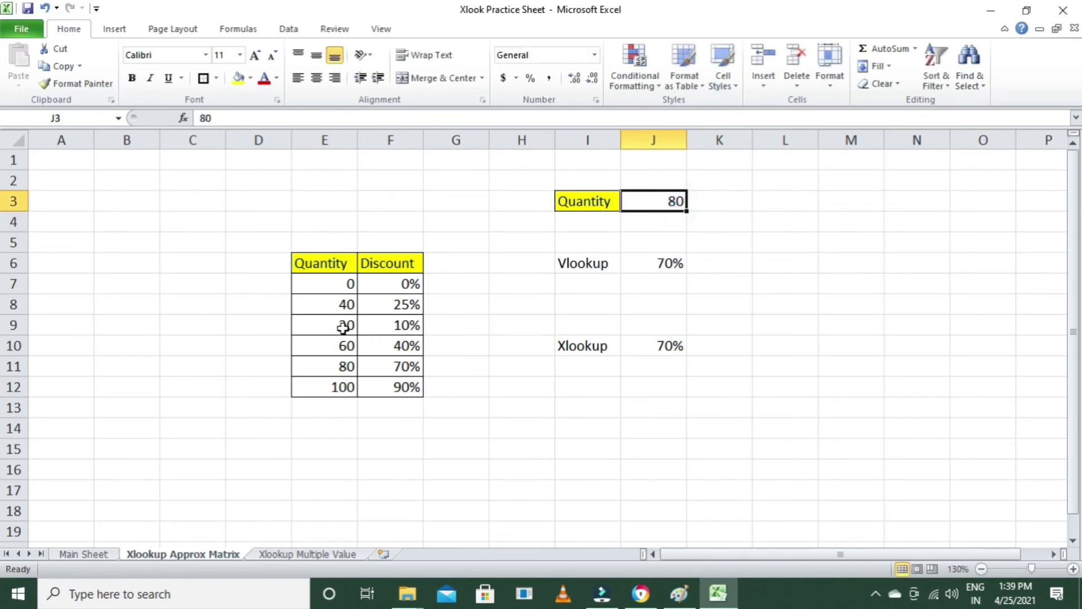
drag(344, 326, 393, 291)
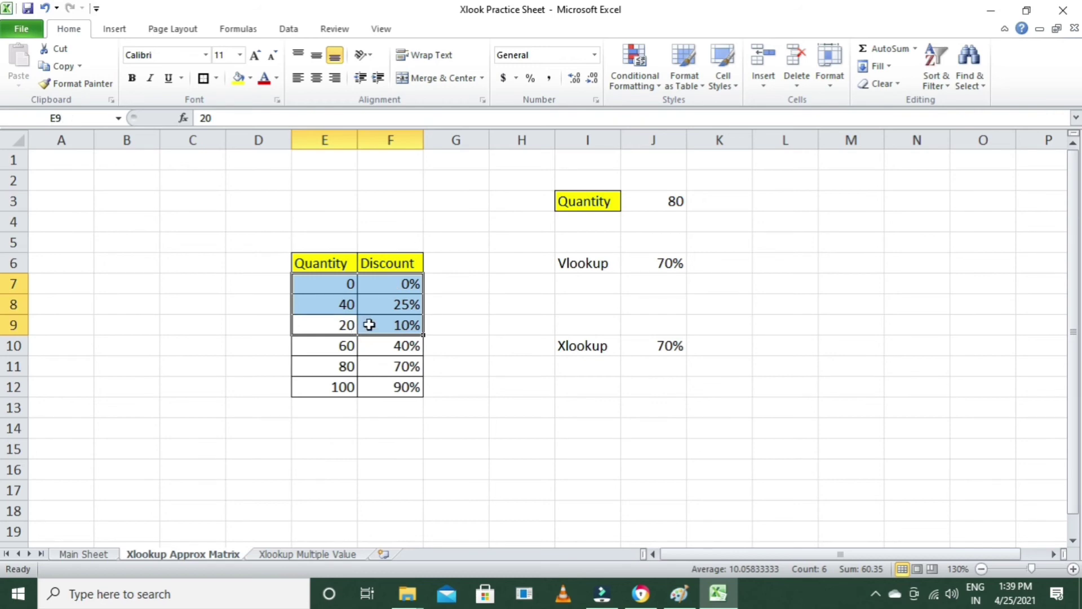
Set J3 back to 40 and compare VLOOKUP's 10% with XLOOKUP's 25%.
click(653, 205)
text(40)
key(Return)
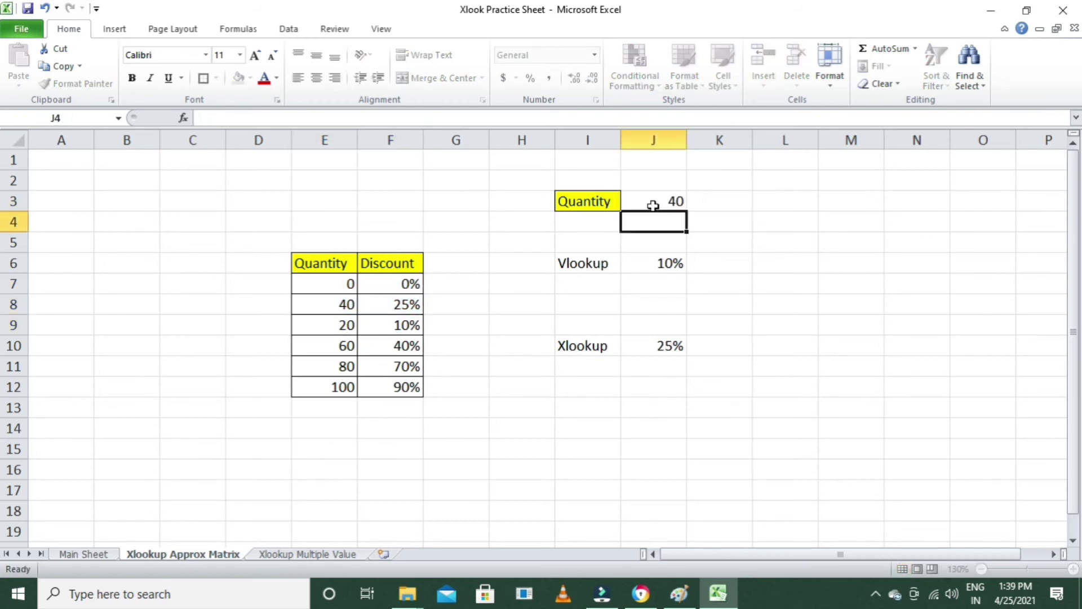
click(670, 258)
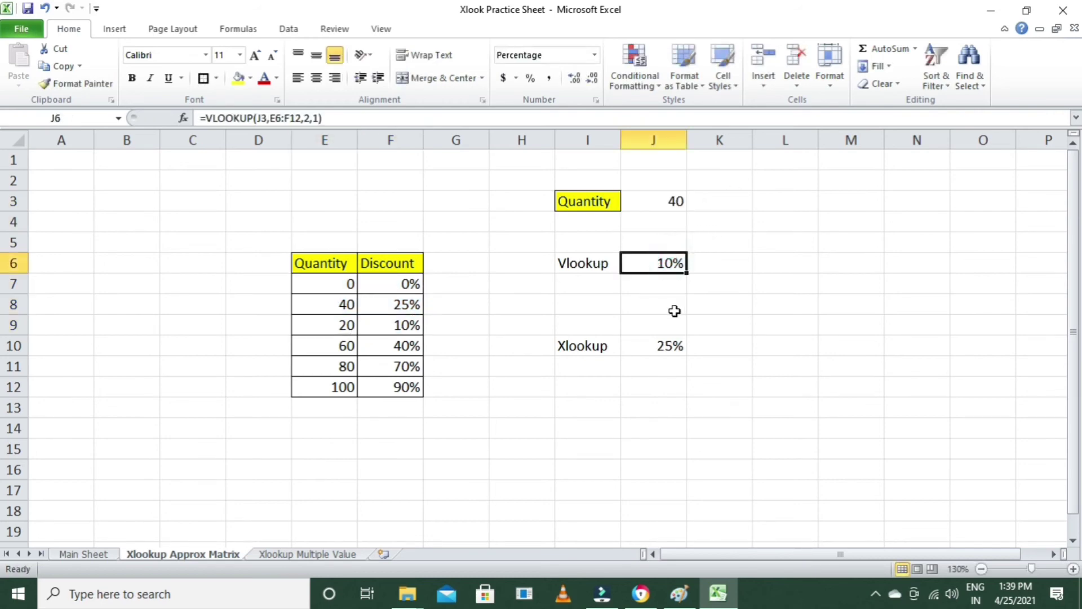
drag(323, 307, 411, 322)
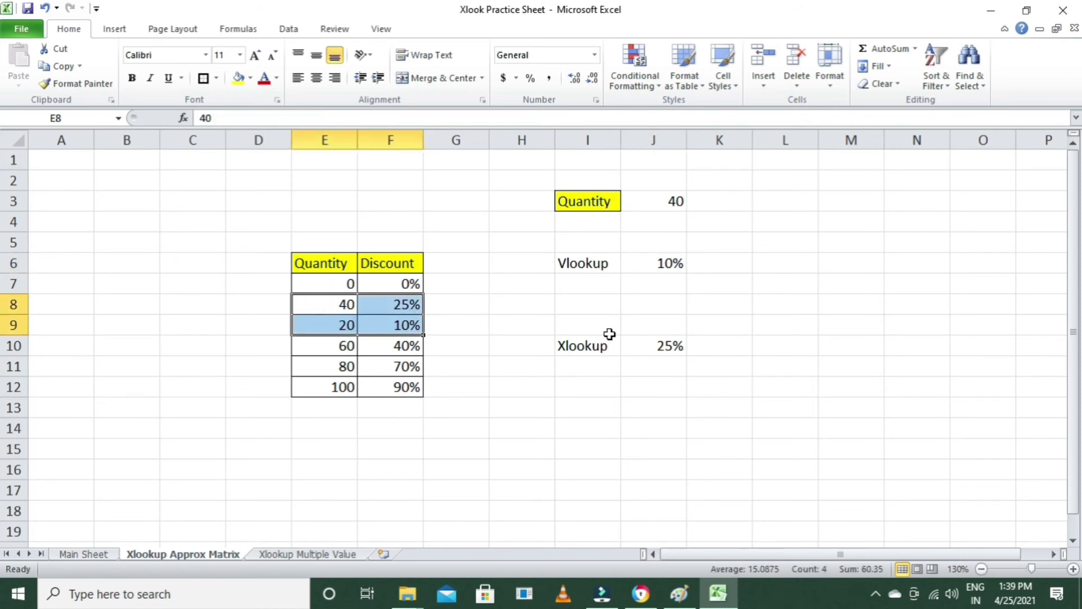
drag(609, 338, 648, 369)
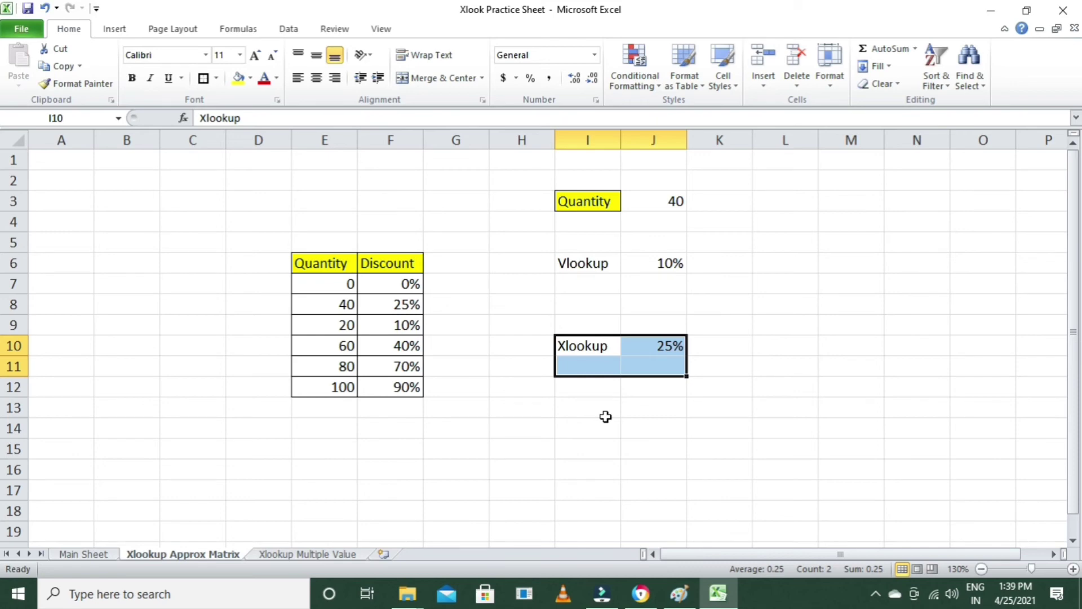
Switch to the Xlookup Multiple Value sheet in Excel for the web, checking batch AY16165 in H2 and the H4:L4 headers.
click(307, 553)
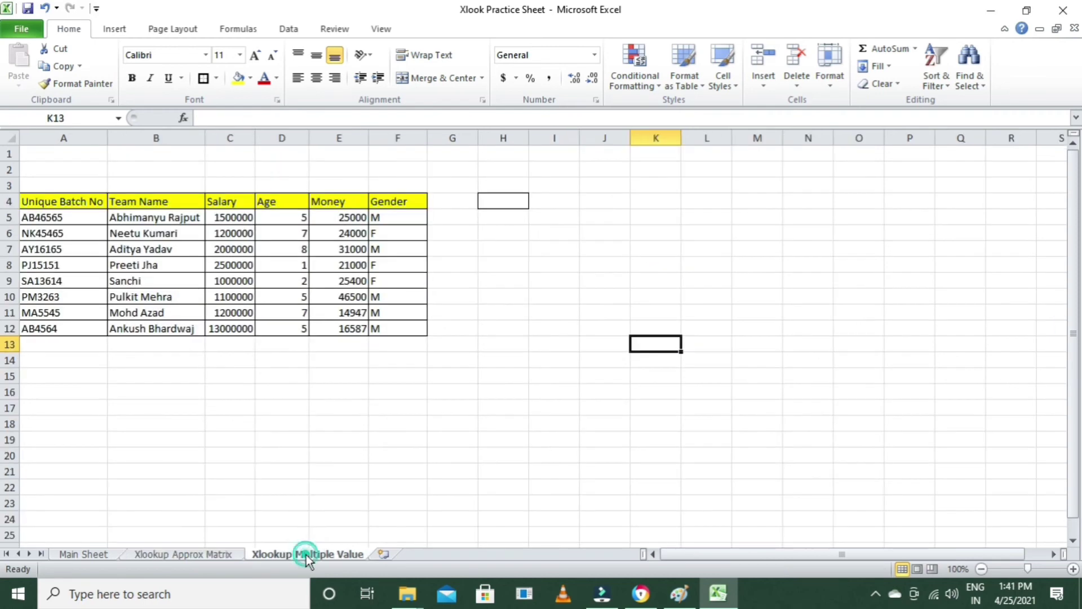
click(717, 591)
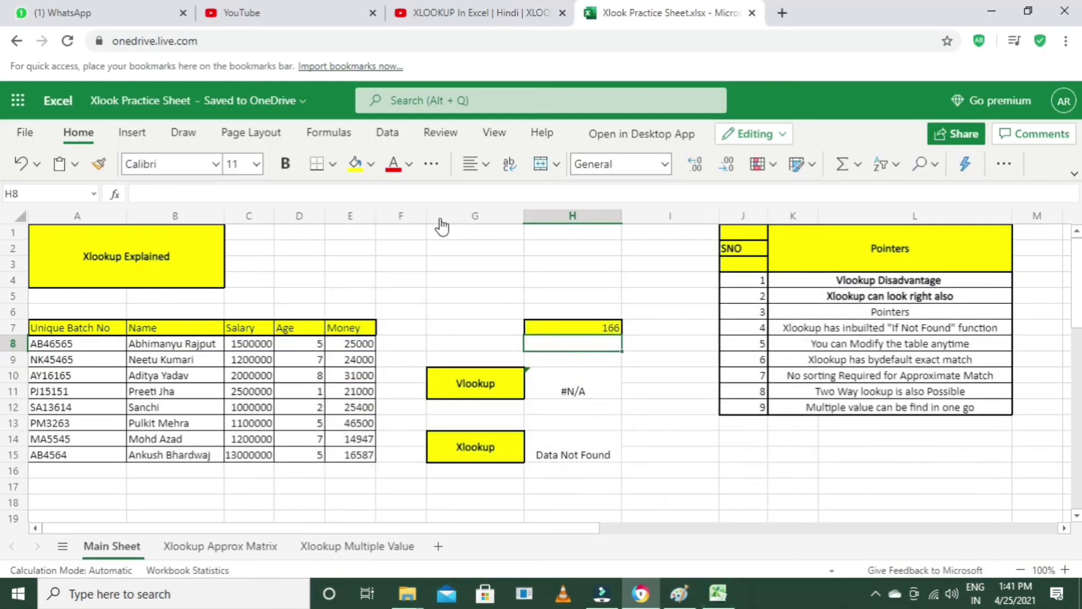
click(332, 545)
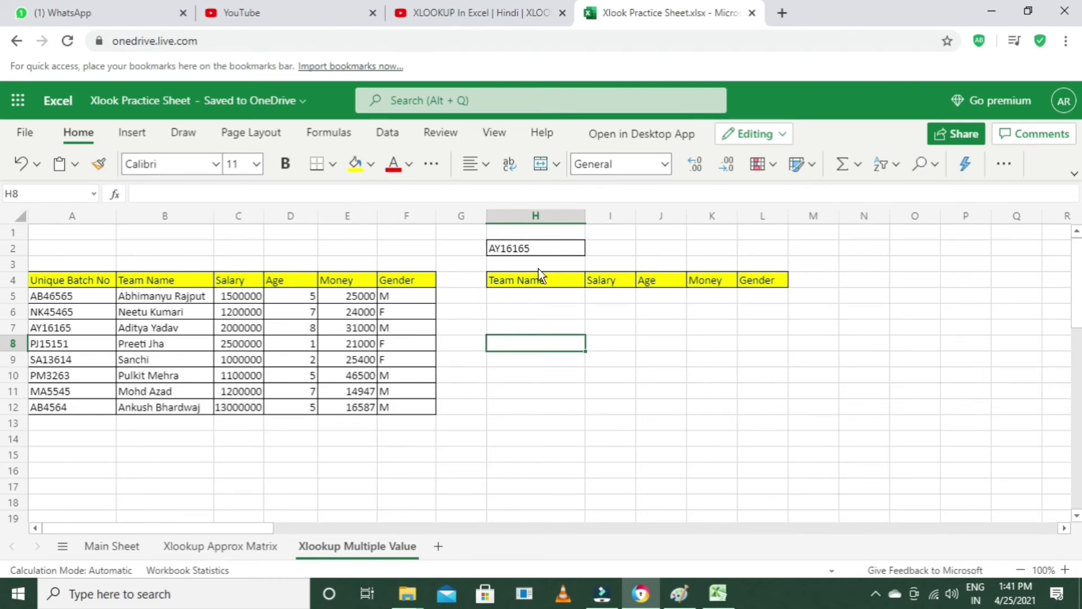
click(537, 245)
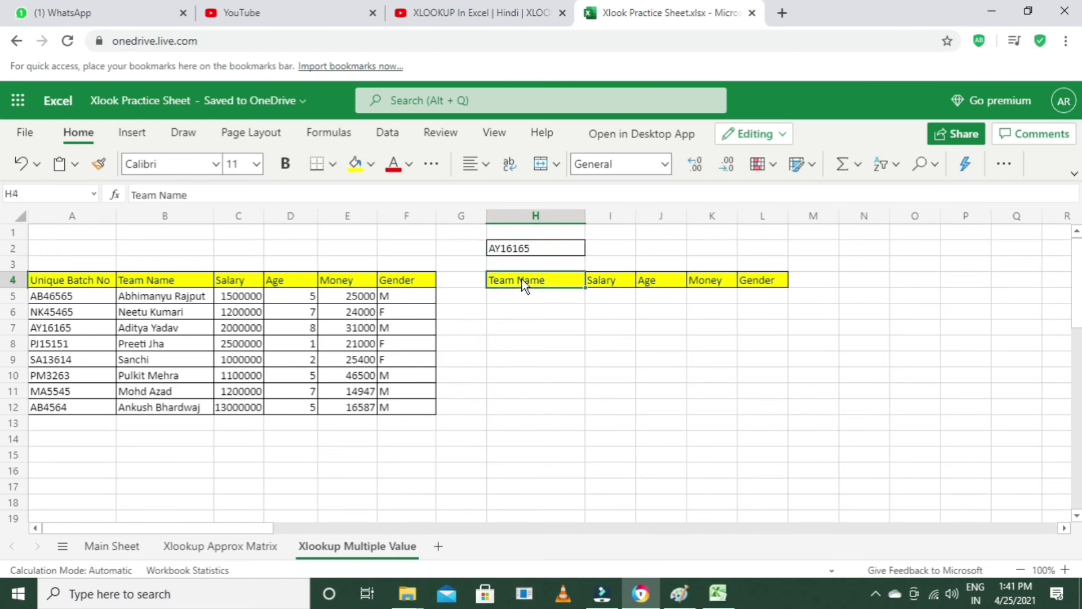
drag(524, 282, 762, 287)
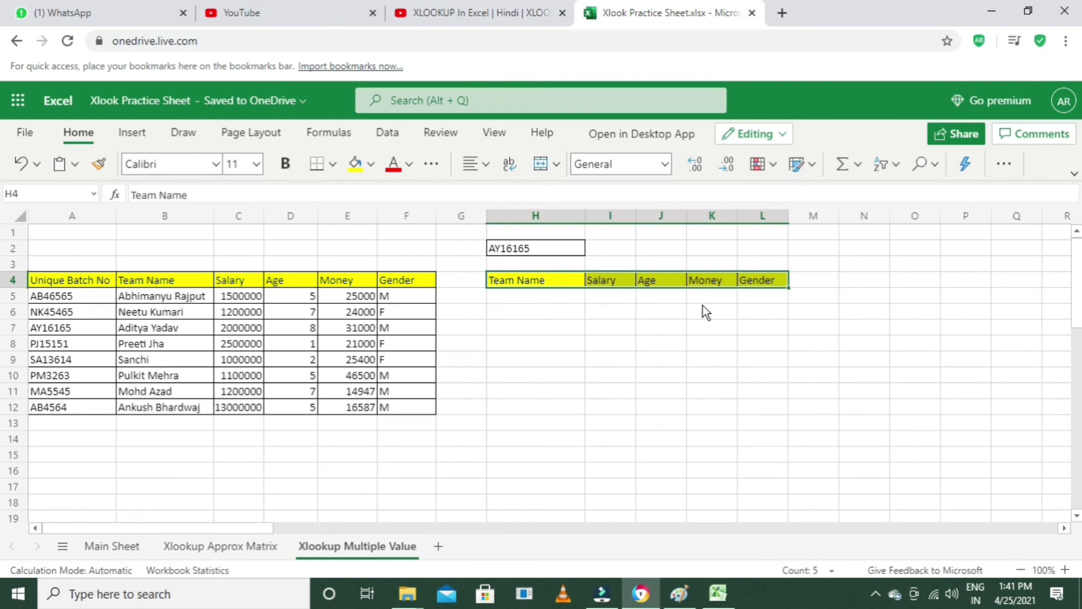
Enter =XLOOKUP(H2,A5:A12,B5:F12) in H5 so the employee row spills across H5:L5.
click(563, 293)
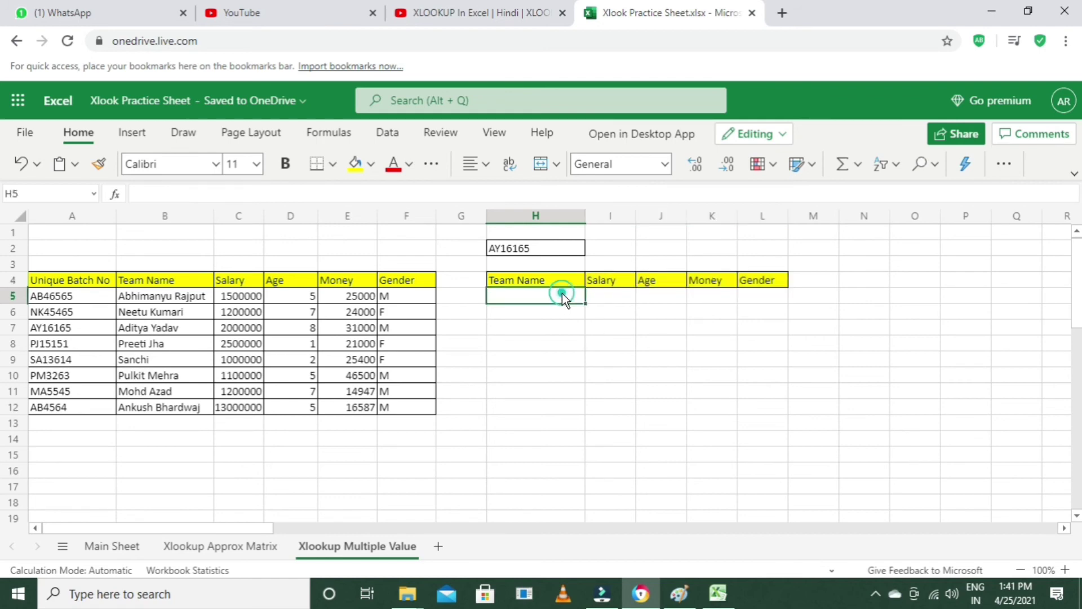
text(=xlo)
key(Tab)
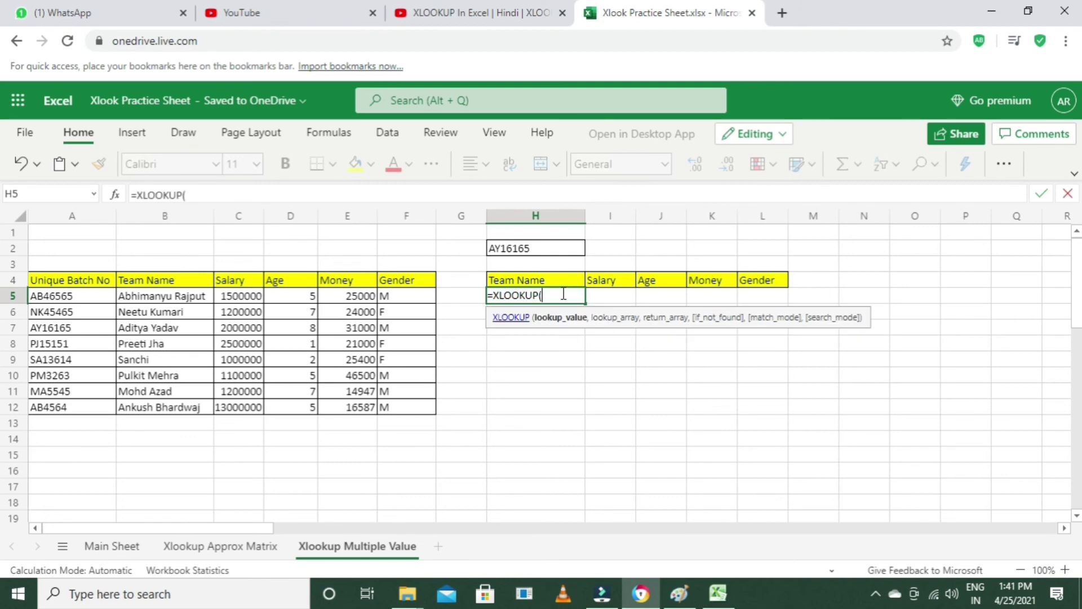
key(Up)
key(Up)
key(Up)
text(,)
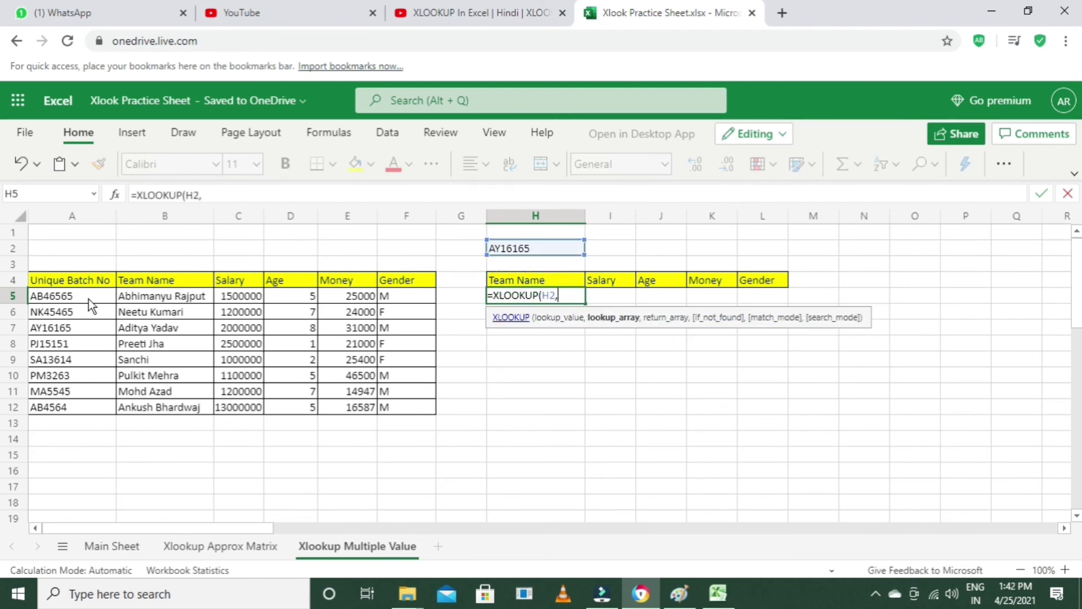
drag(81, 293, 89, 404)
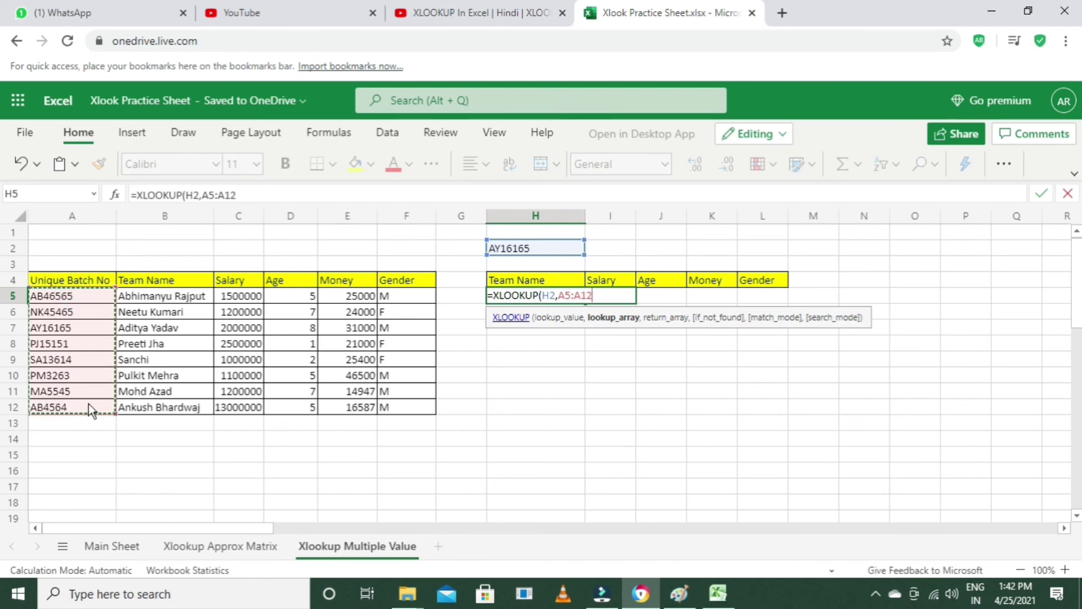
text(,)
drag(144, 297, 394, 403)
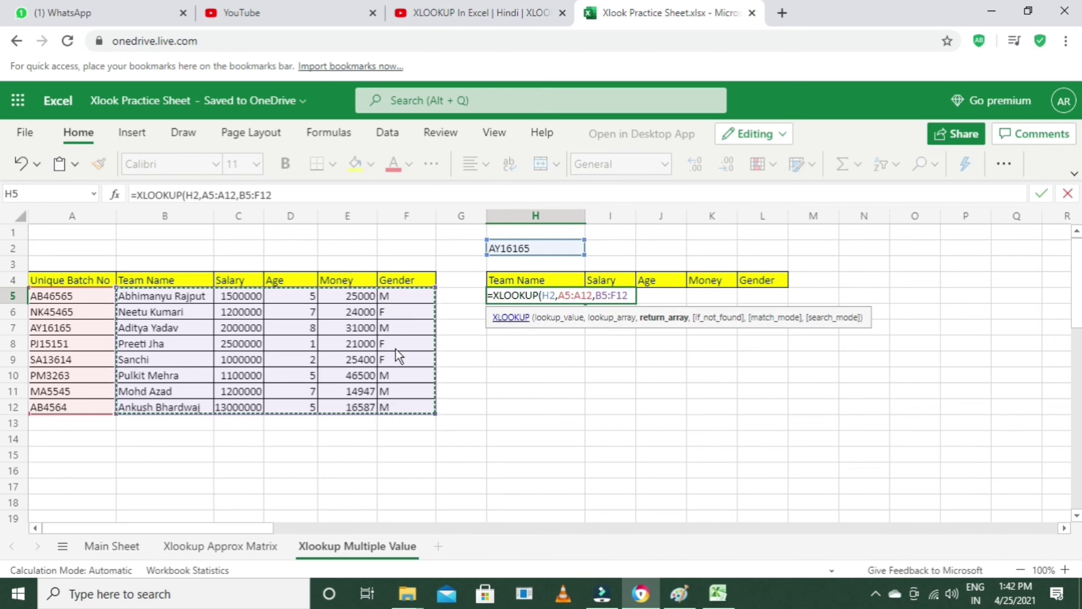
key(Return)
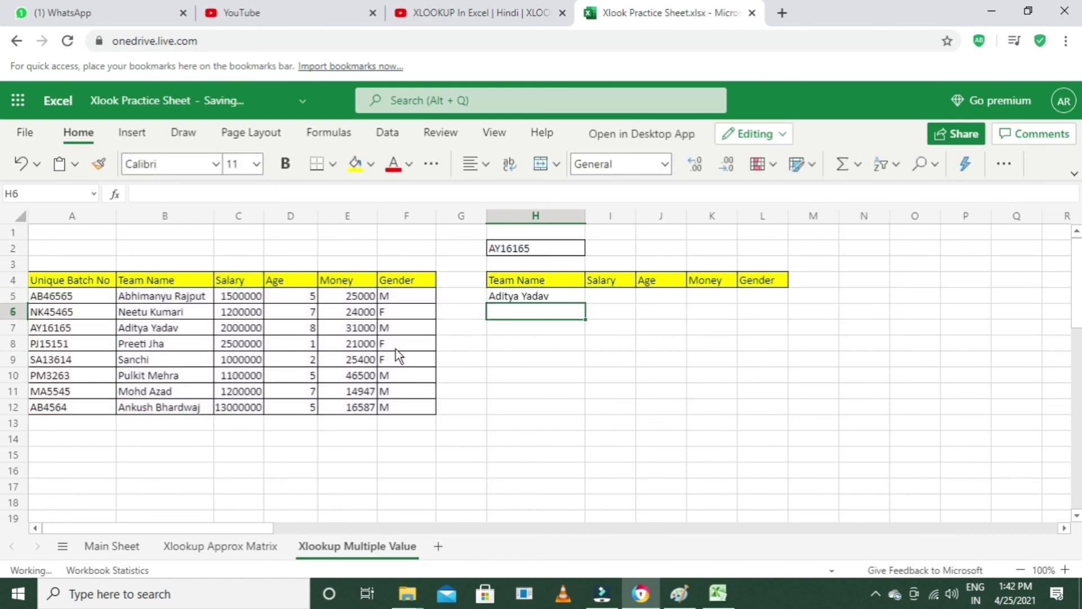
Step through the spilled results from Team Name to Gender to verify them.
key(Up)
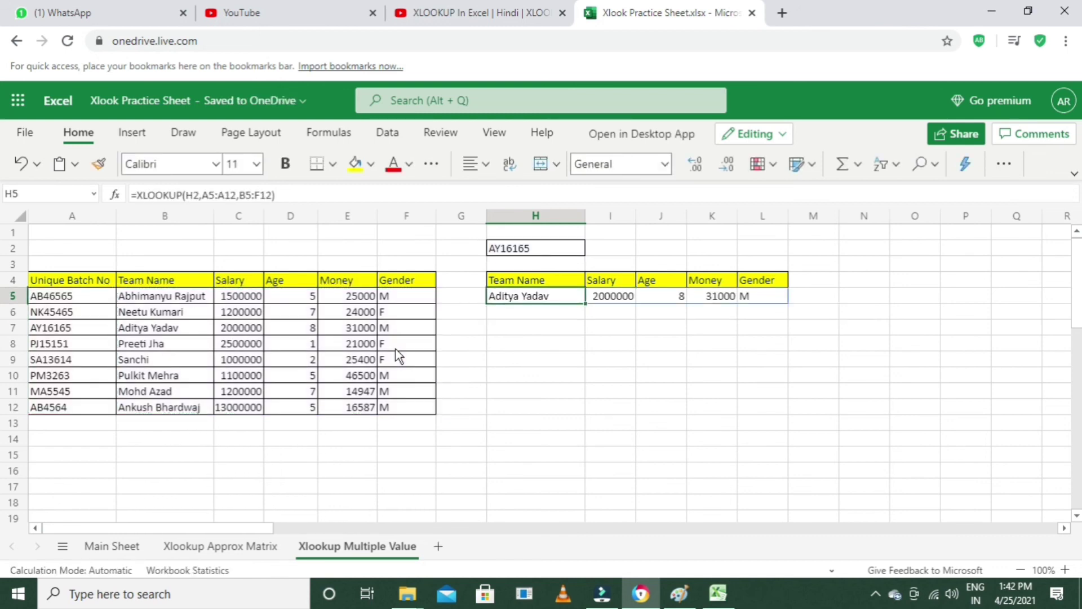
key(Down)
key(Right)
key(Right)
key(Up)
key(Left)
key(Left)
key(Right)
key(Right)
key(Right)
key(Right)
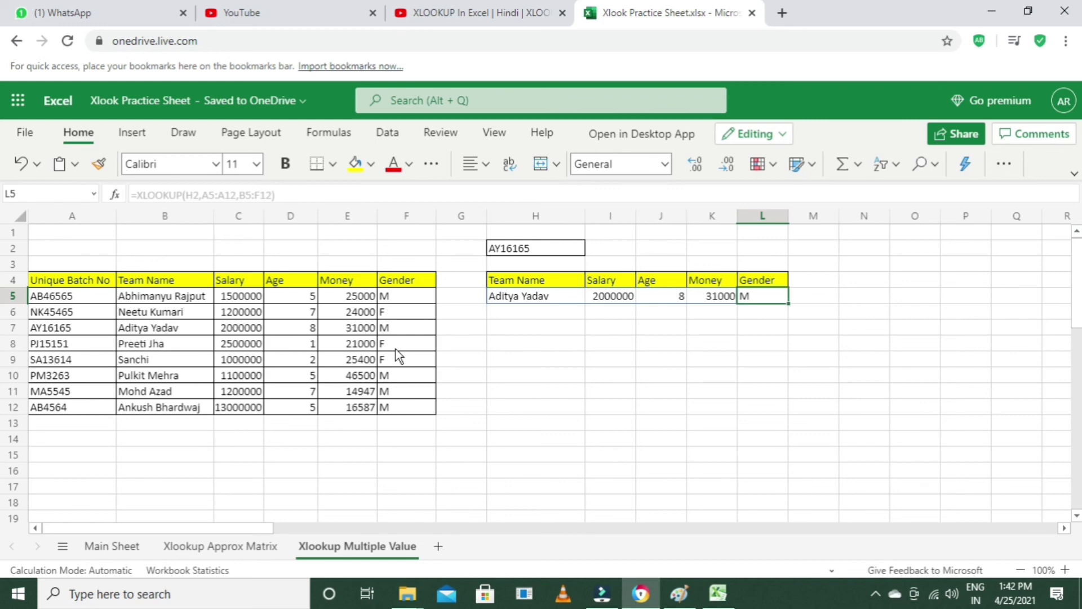
key(Left)
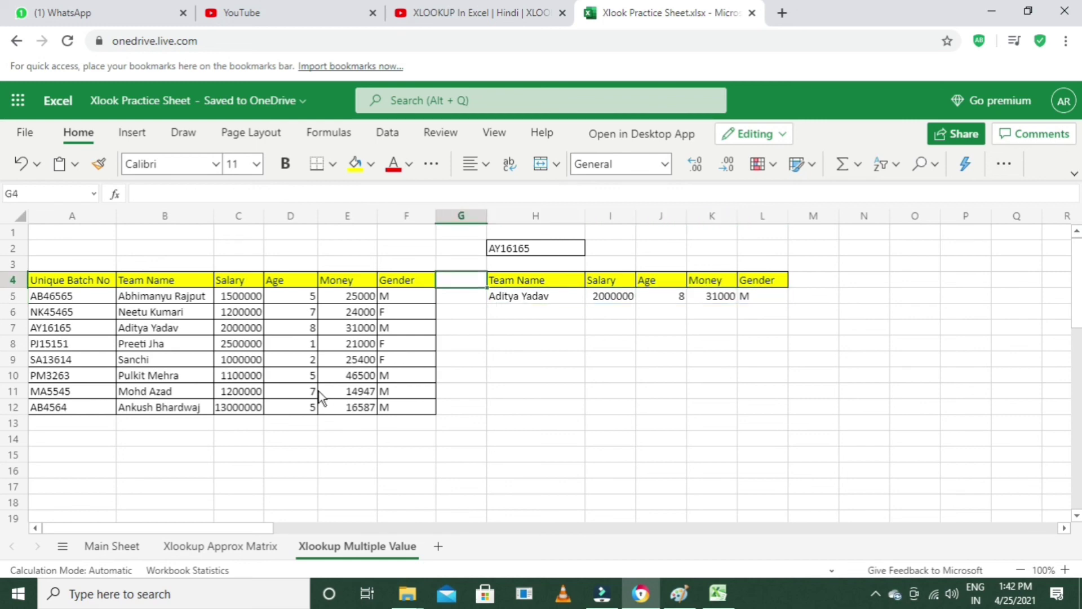
Copy the first batch number from A5 into cell I2, undoing an accidental edit of A5.
click(85, 296)
text(D)
key(BackSpace)
click(100, 330)
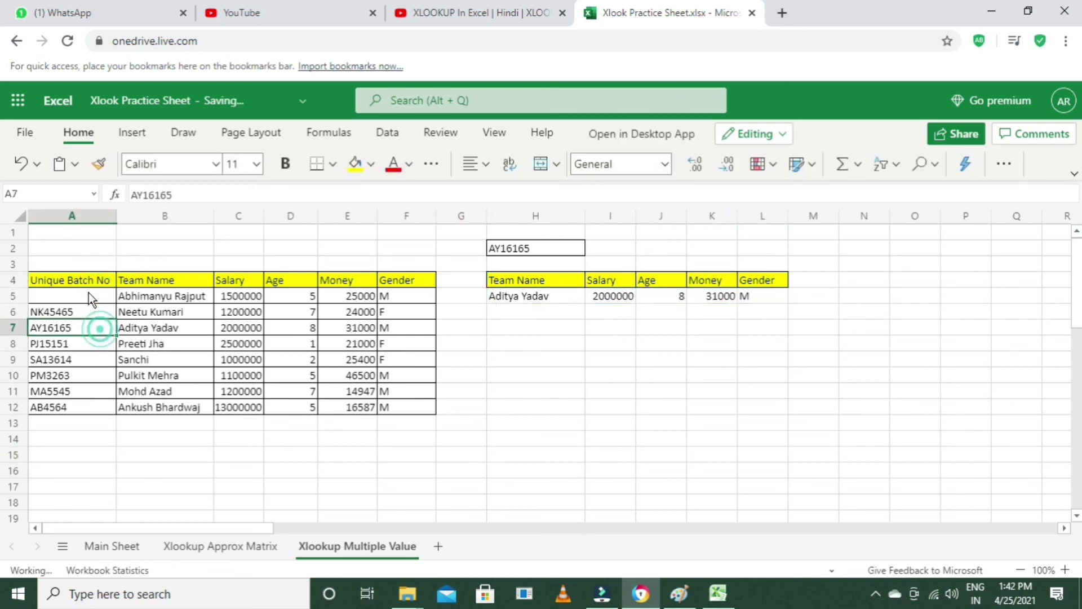
click(87, 296)
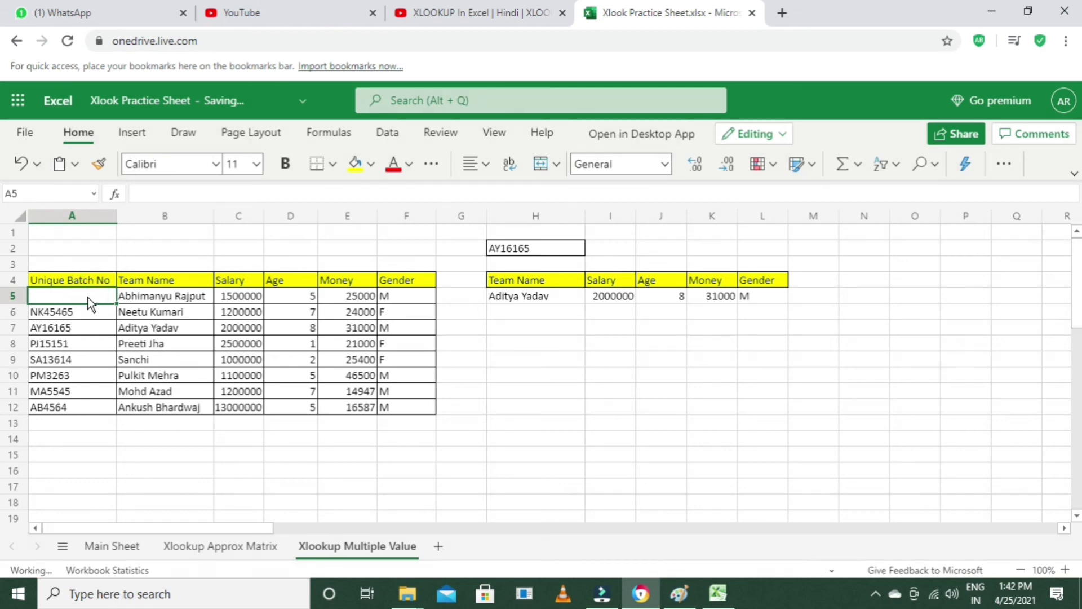
key(ctrl+z)
key(ctrl+c)
click(616, 248)
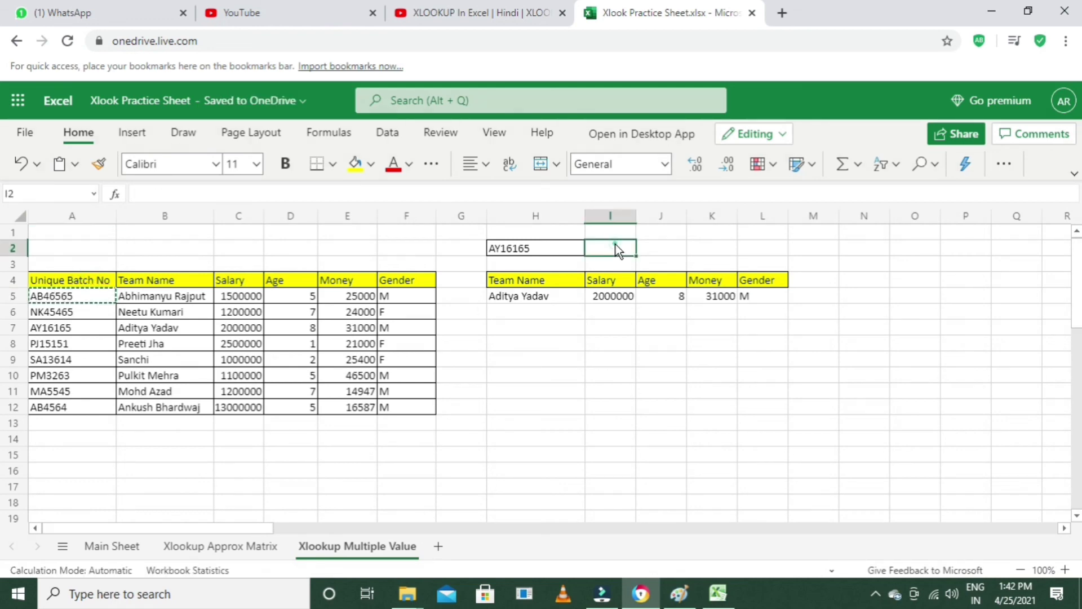
key(ctrl+v)
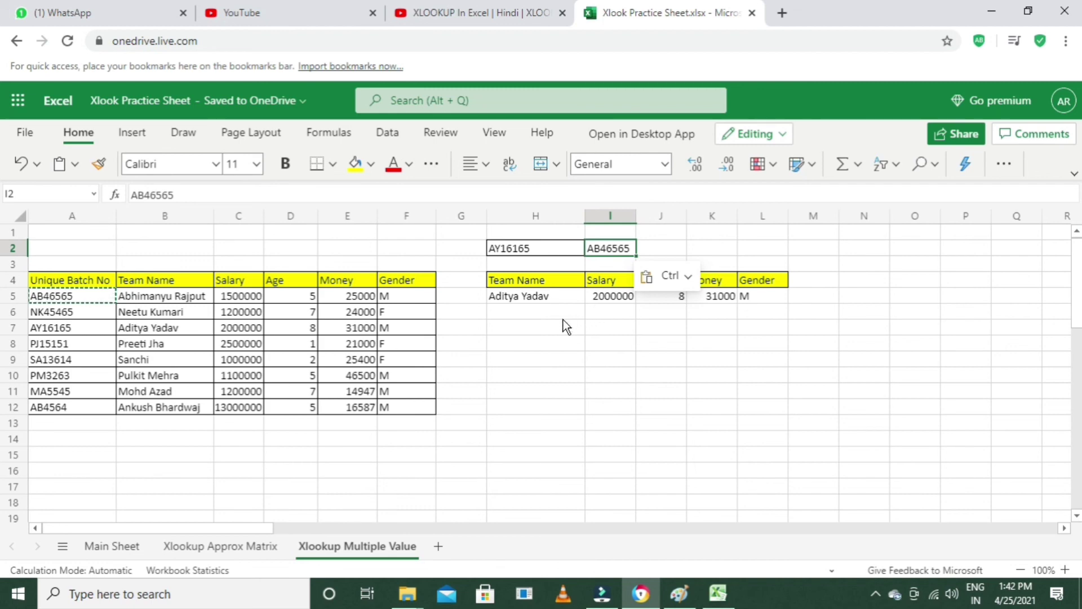
Enter =XLOOKUP(I2,A5:A12,B5:F12) in H6 to spill that employee's row: 1500000, 5, 25000, M.
click(554, 313)
text(=xlo)
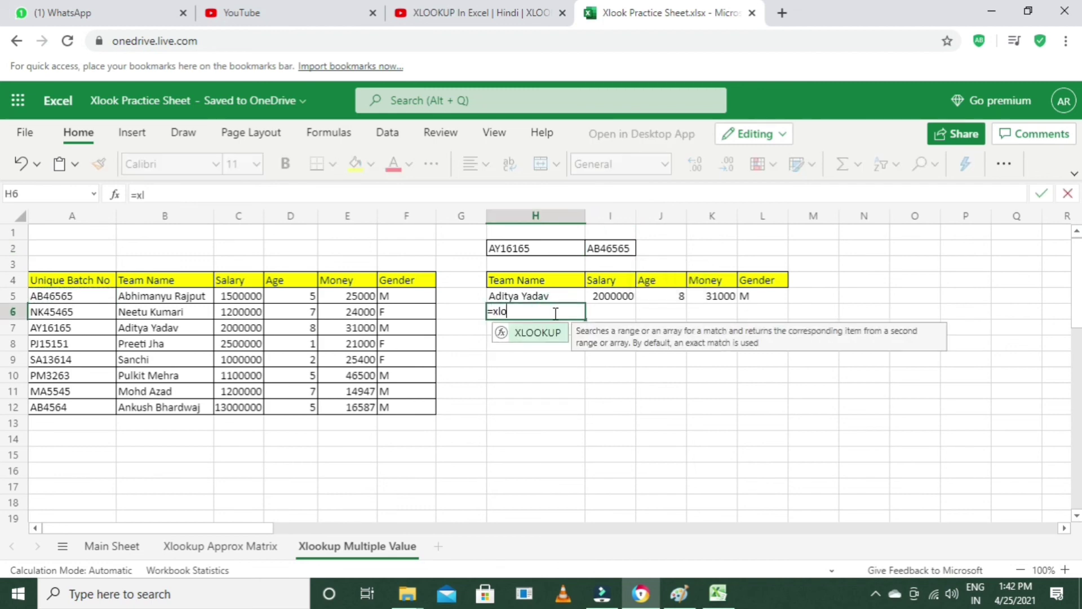
key(Tab)
key(Up)
key(Up)
key(Up)
key(Up)
key(Right)
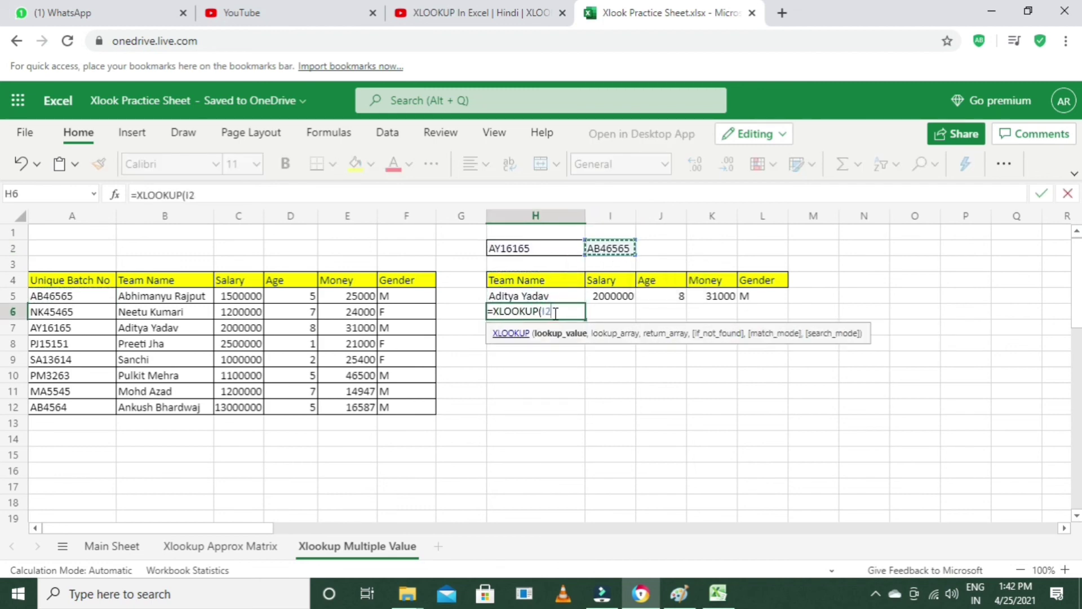
text(,)
drag(86, 294, 102, 404)
text(,)
mouse_move(148, 294)
mouse_down()
mouse_move(207, 336)
mouse_move(395, 408)
mouse_up()
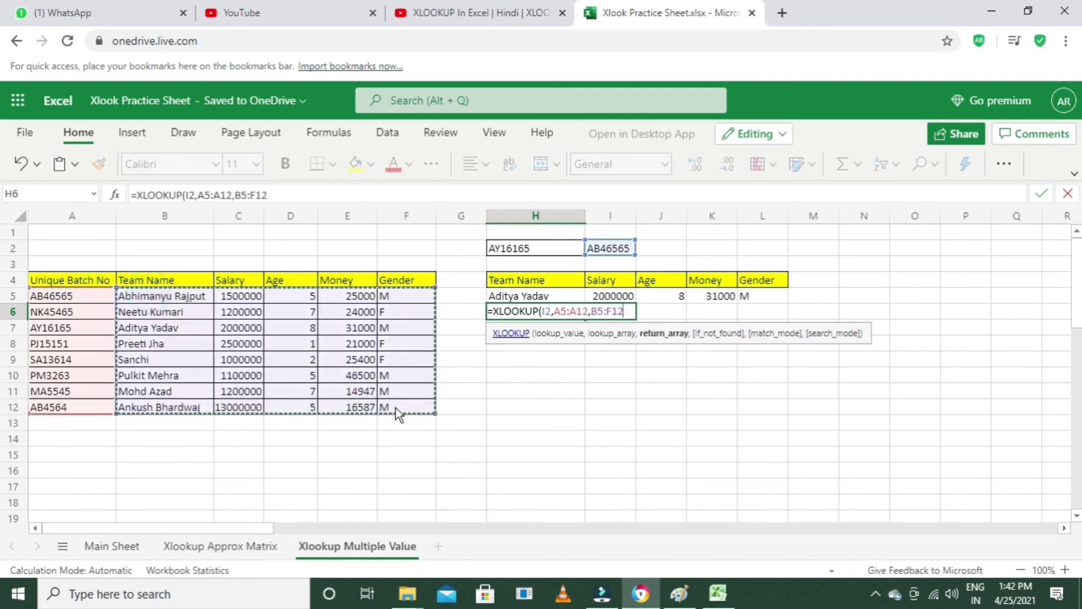
key(Return)
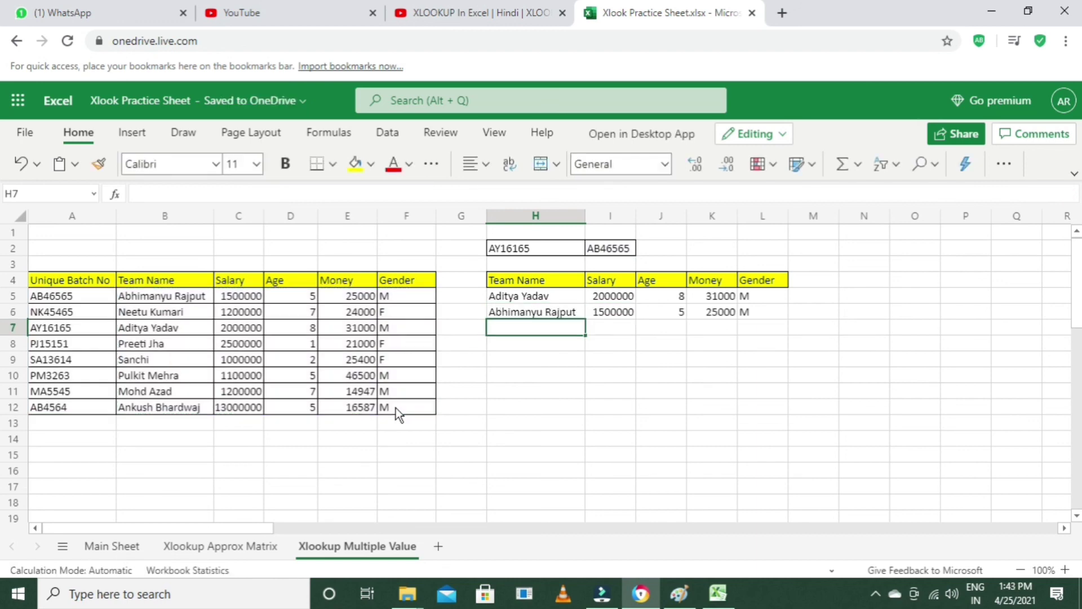